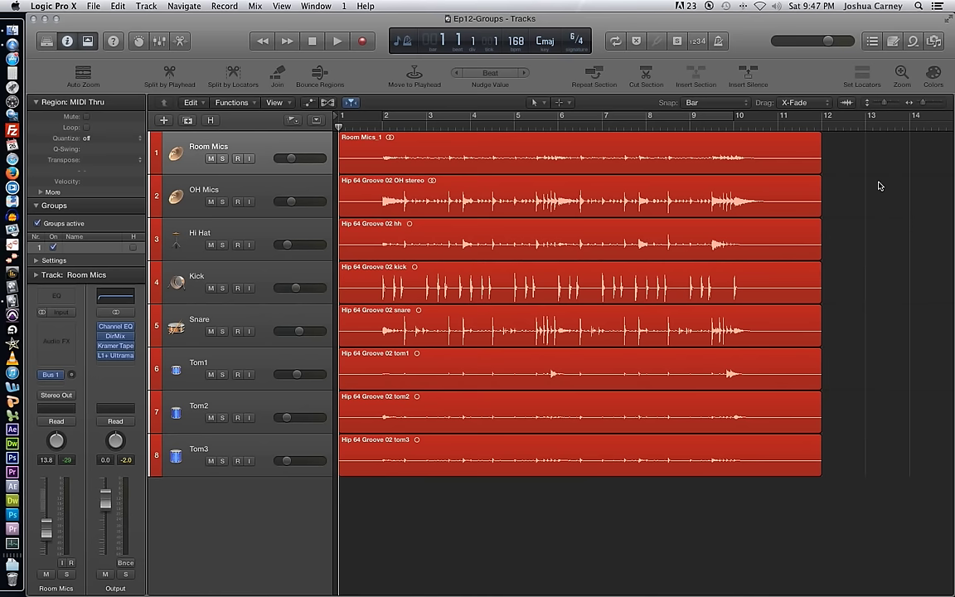
Step: Play the drum tracks past bar 12, stop, and return the playhead to bar 1
key(space)
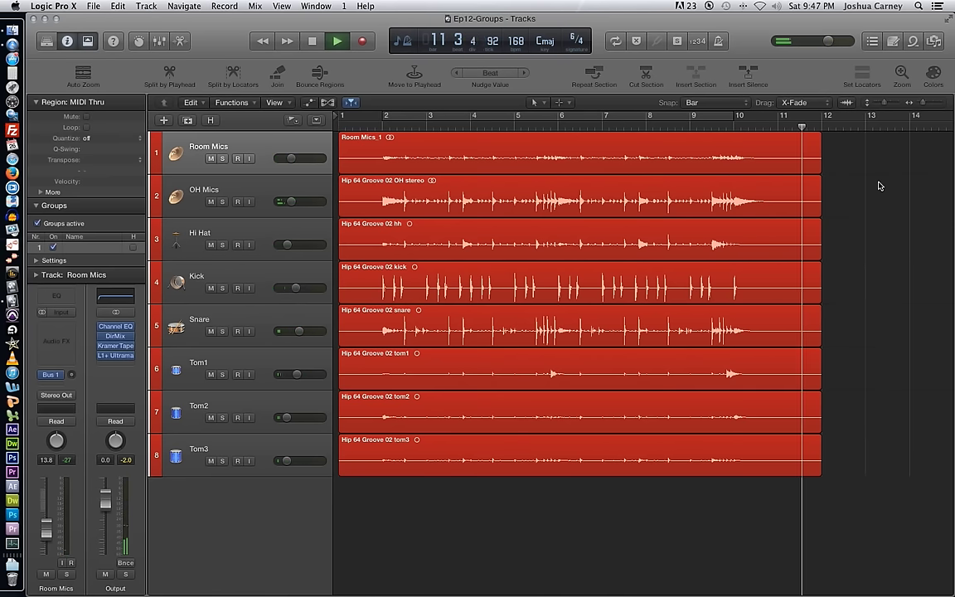
key(space)
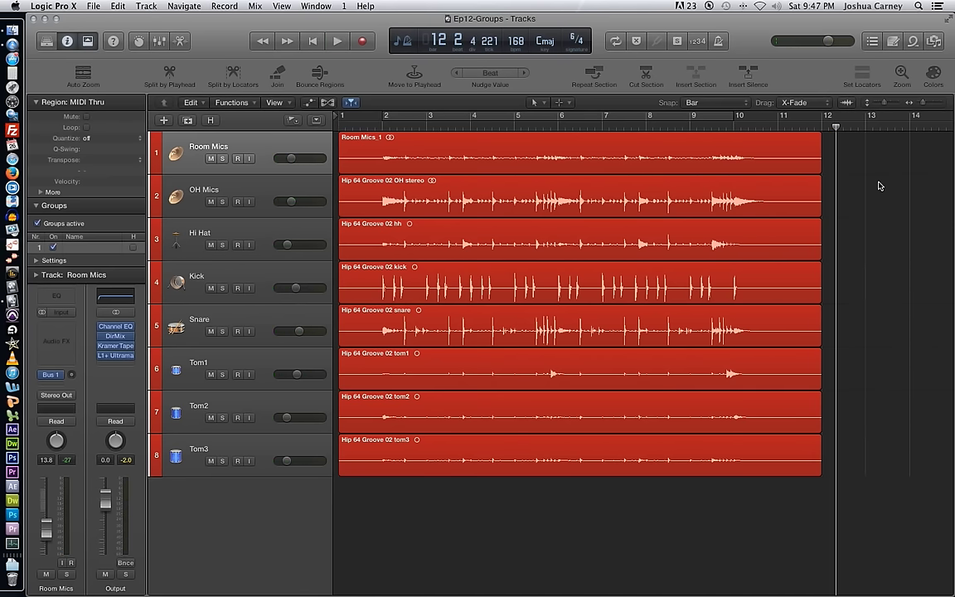
key(Return)
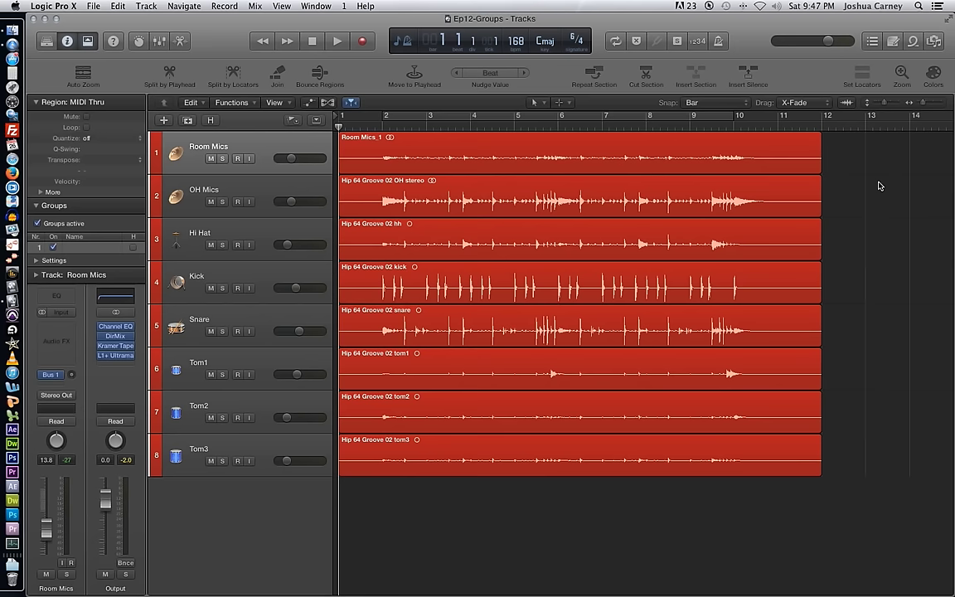
Step: Trim the Room Mics, OH Mics and Hi Hat regions from bar 10, then undo the trims
drag(863, 149, 734, 164)
key(Delete)
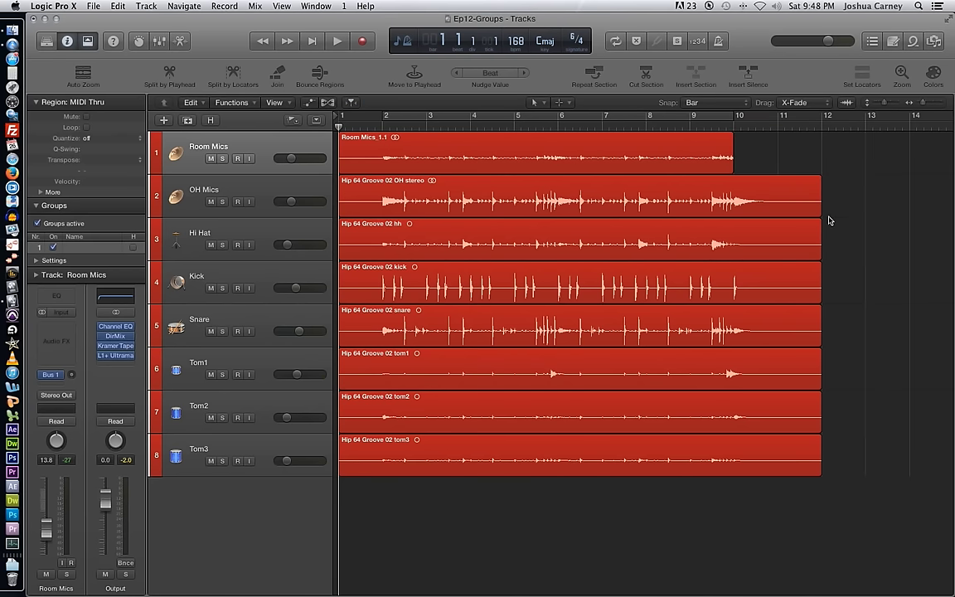
drag(860, 207, 734, 207)
key(Delete)
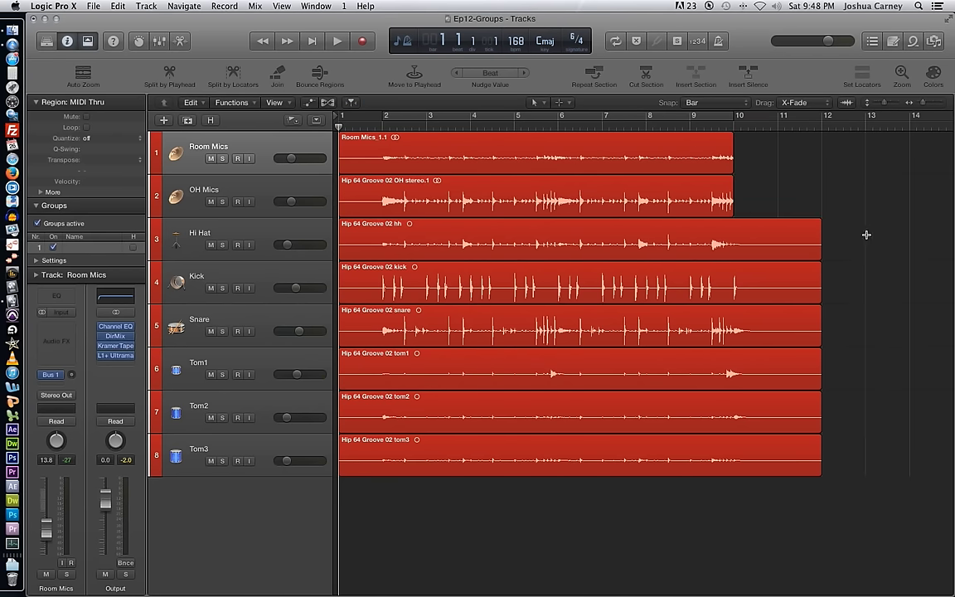
drag(865, 231, 743, 243)
key(Delete)
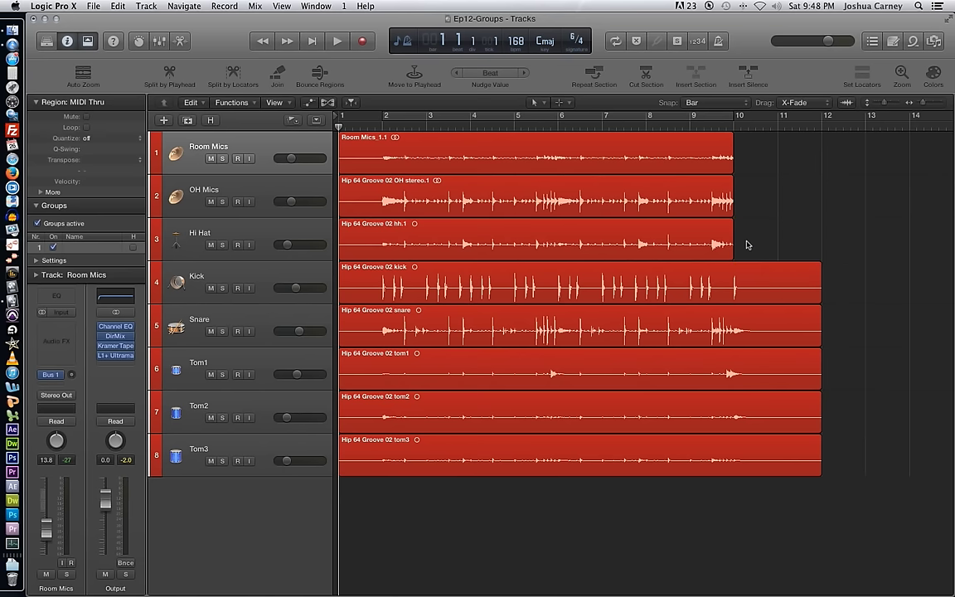
key(super+z)
key(super+z)
key(super+z)
key(super+z)
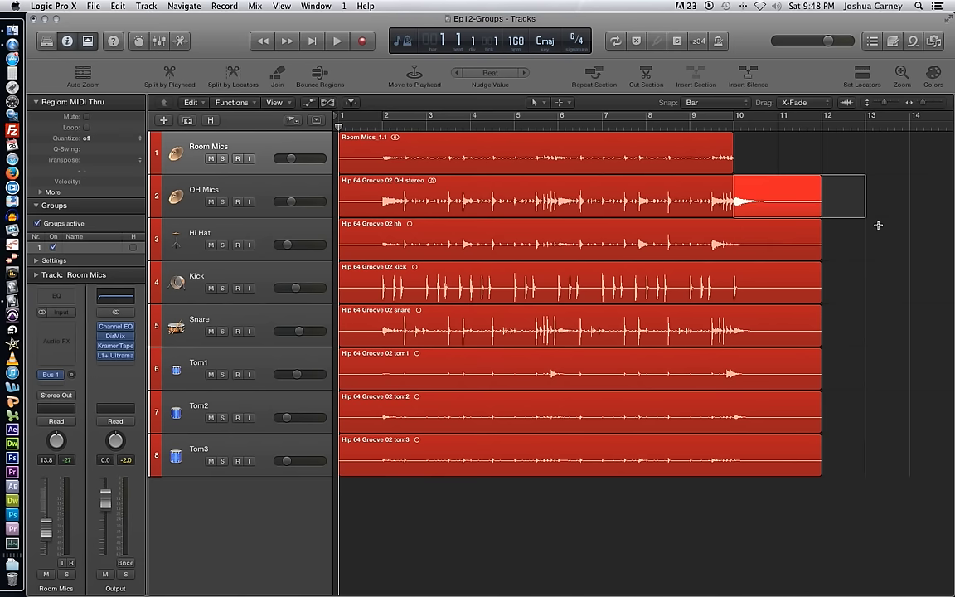
key(super+z)
key(super+z)
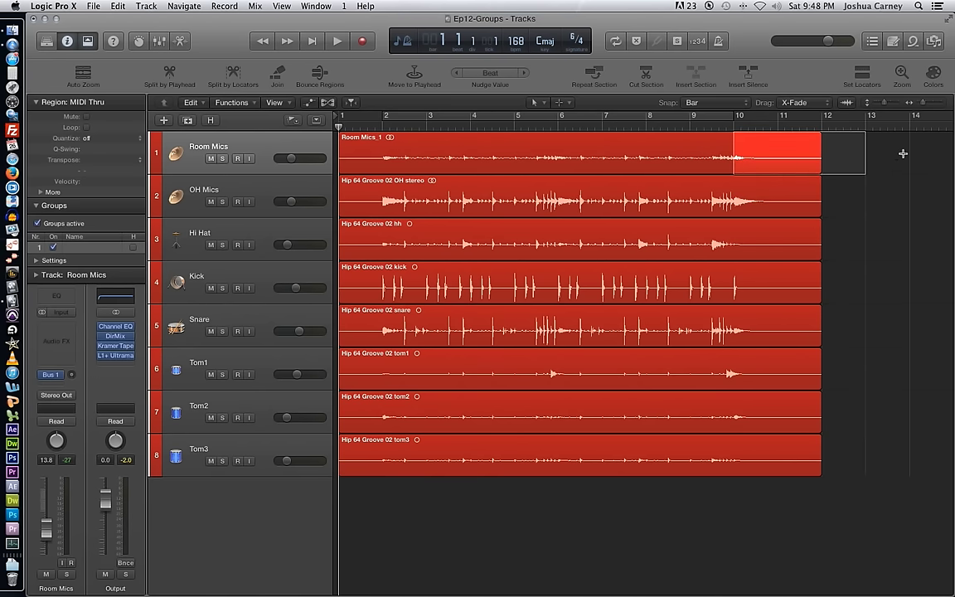
Step: Delete bar 10 onward and the first bar on all drum tracks, then copy the regions to bar 10
drag(879, 138, 747, 465)
key(Delete)
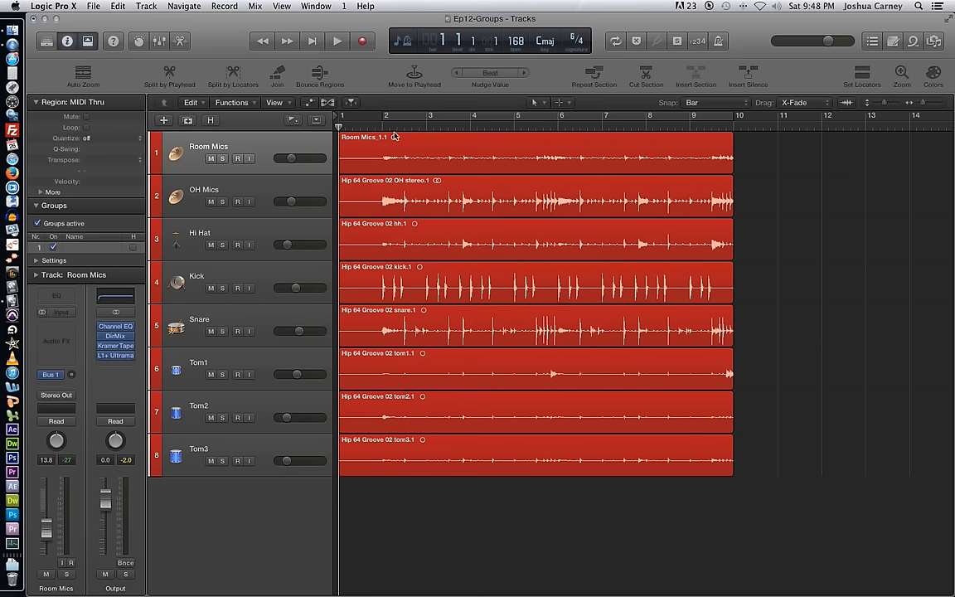
drag(360, 368, 379, 455)
key(Delete)
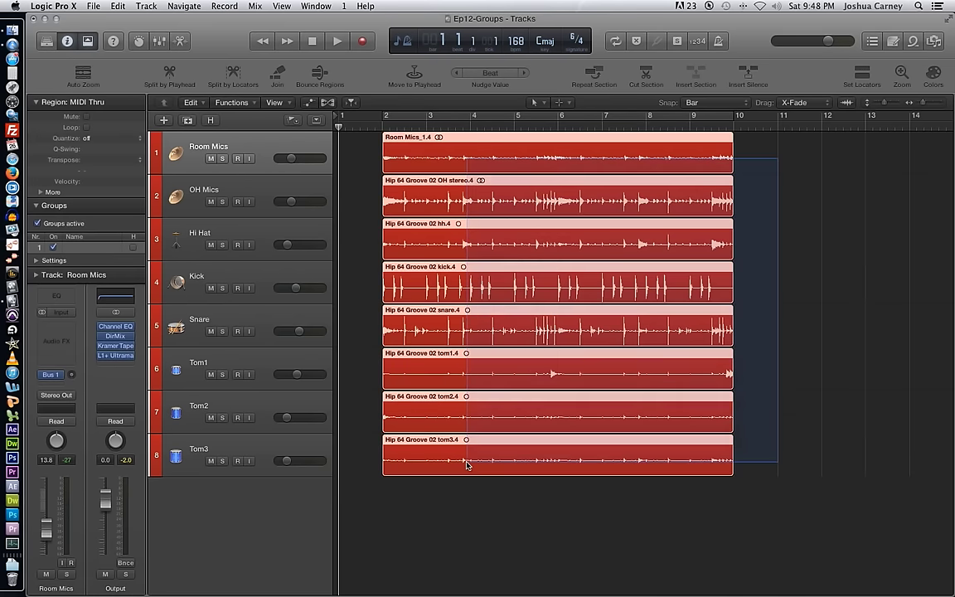
click(493, 393)
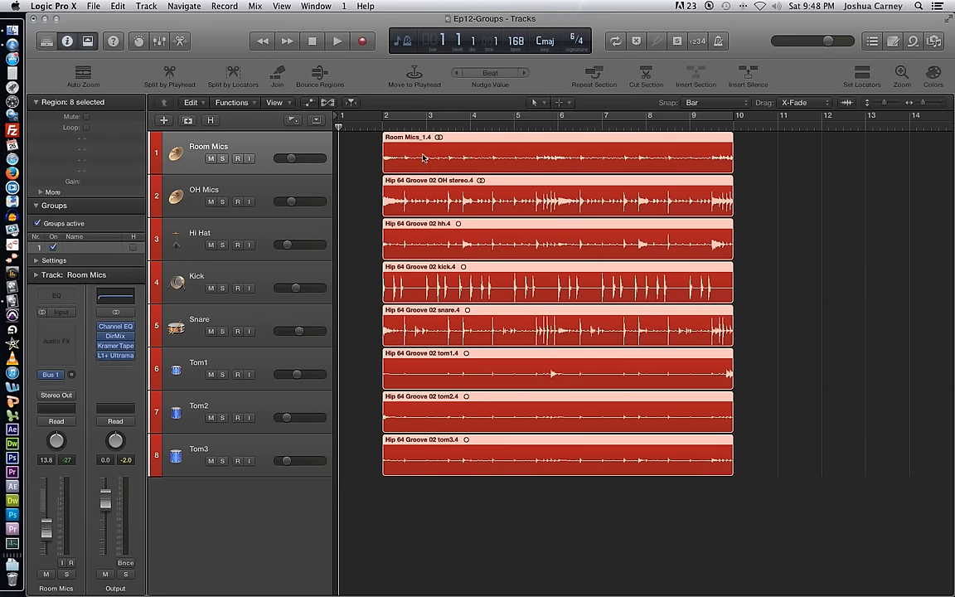
drag(439, 143, 798, 160)
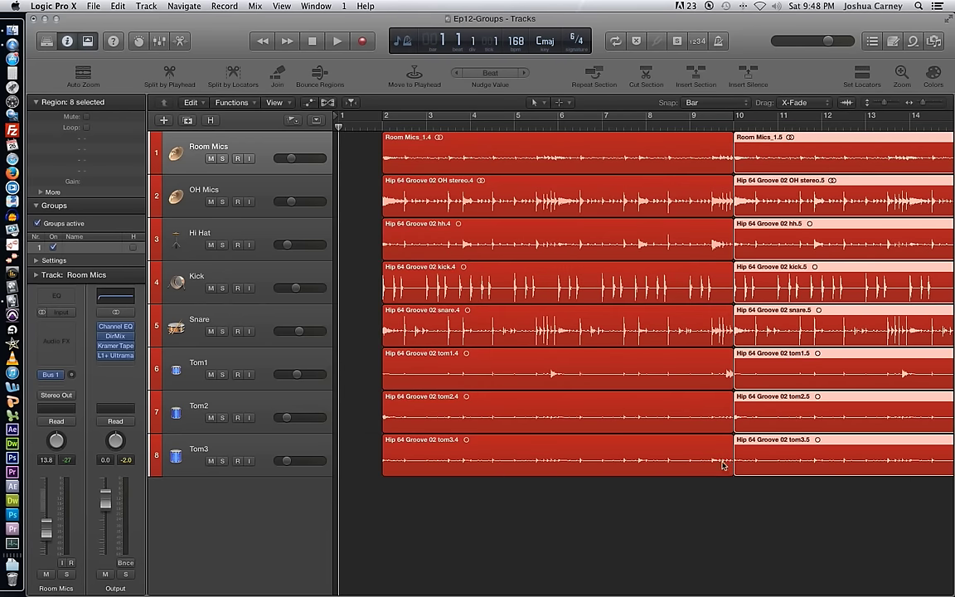
Step: Undo the region edits, put the playhead at bar 9 and clear the marked area
key(super+z)
key(super+z)
key(super+z)
key(super+z)
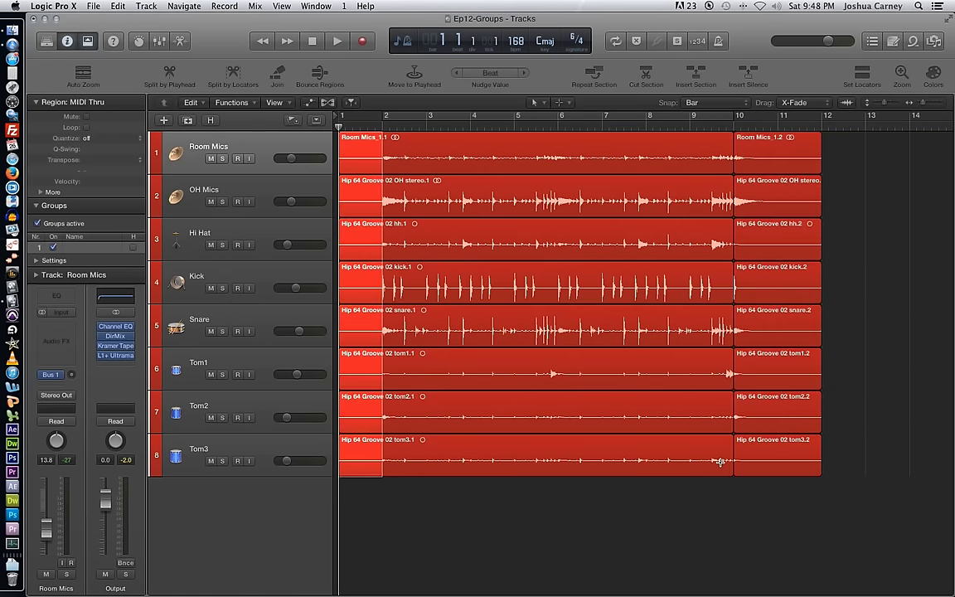
click(759, 432)
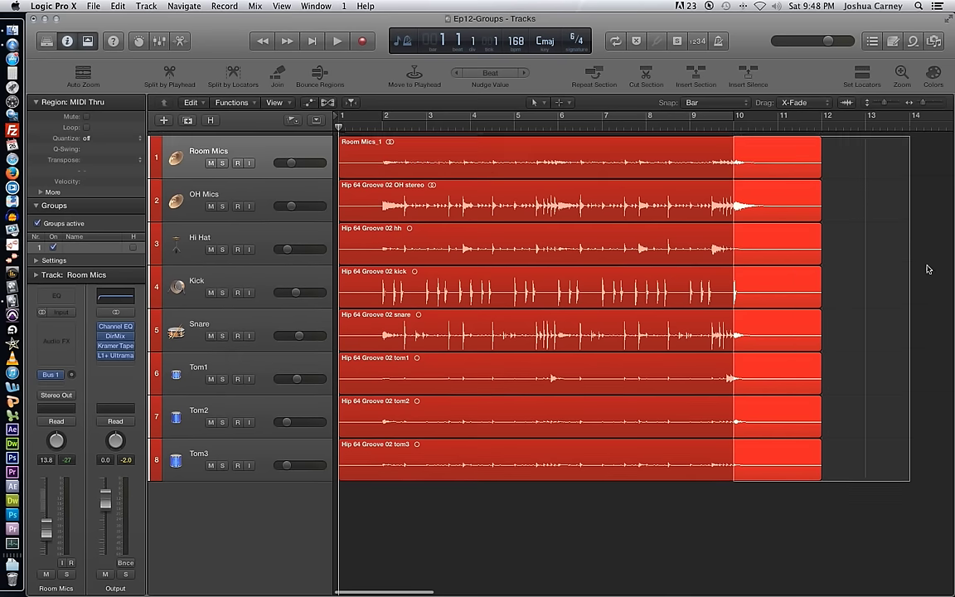
click(690, 120)
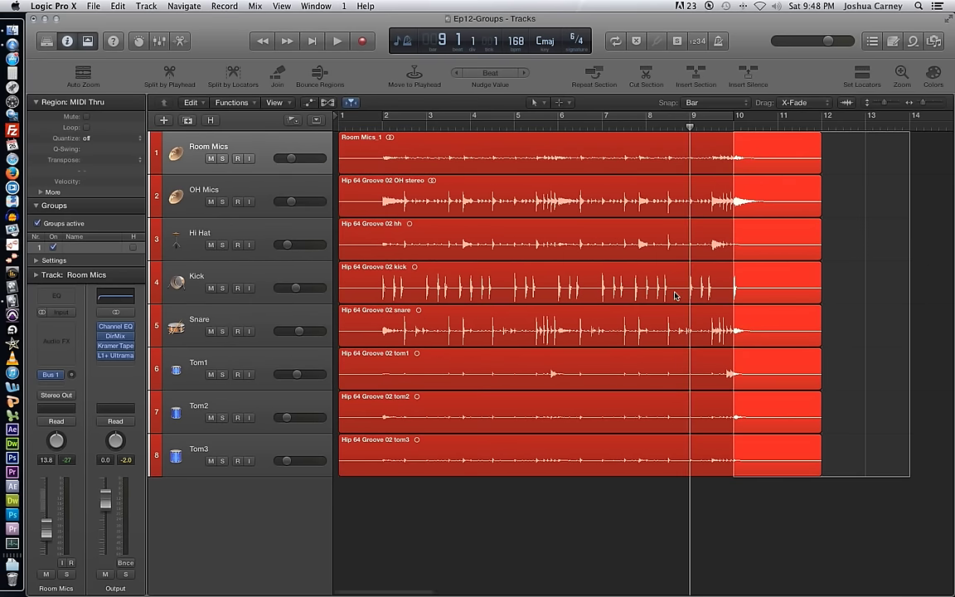
click(892, 522)
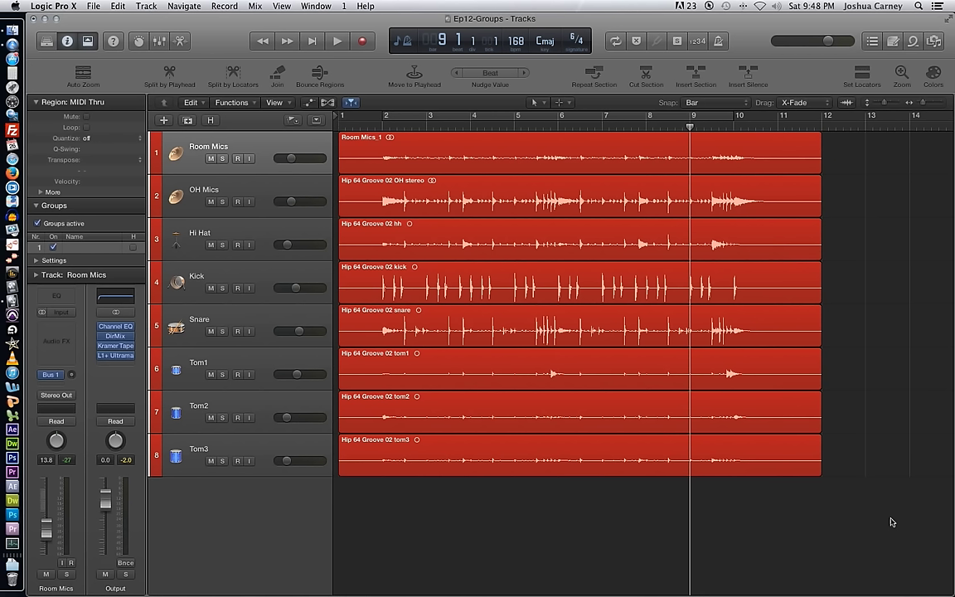
Step: Open the Mixer window, shift it slightly lower and bring it to the front
key(super+2)
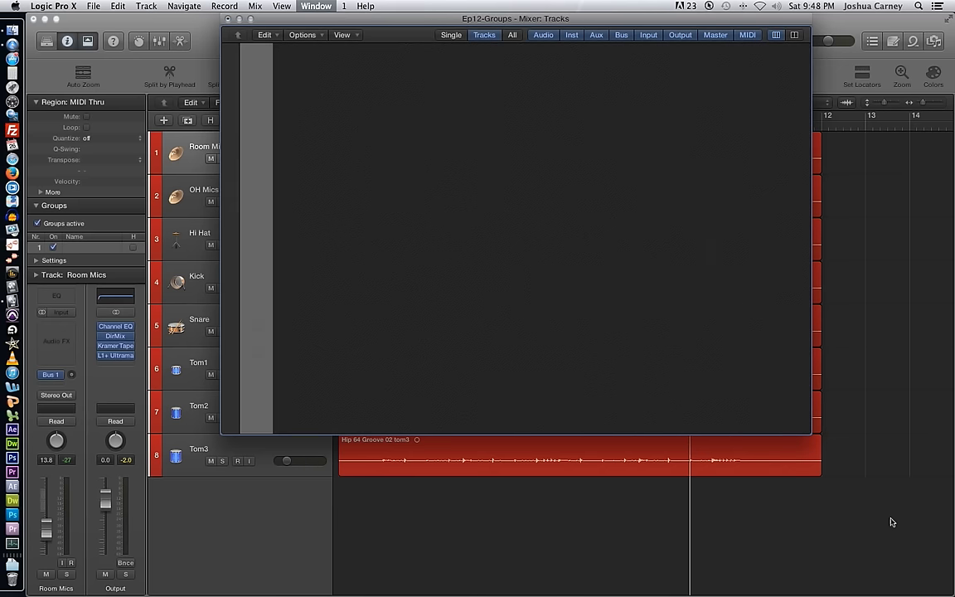
drag(569, 18, 566, 40)
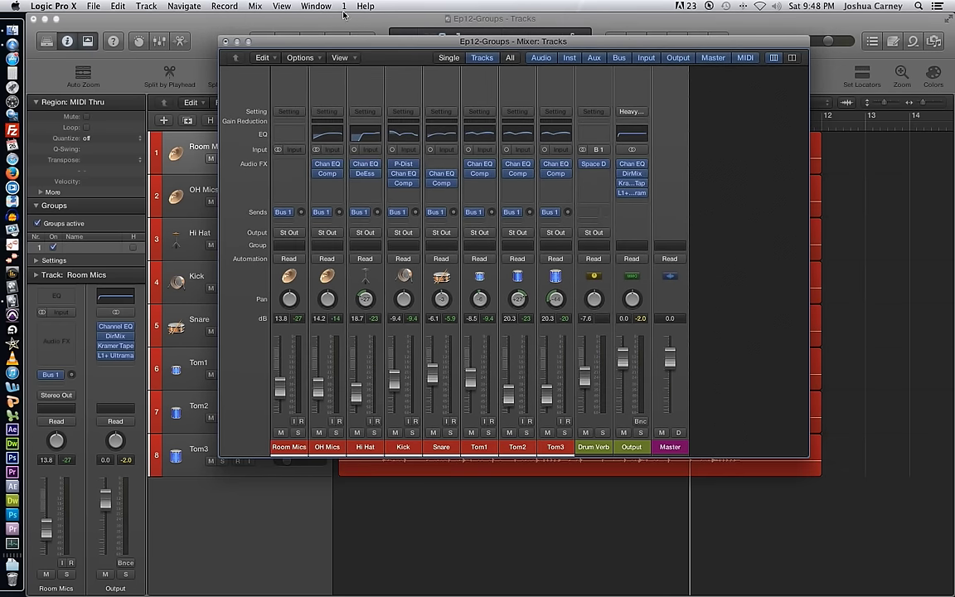
click(315, 6)
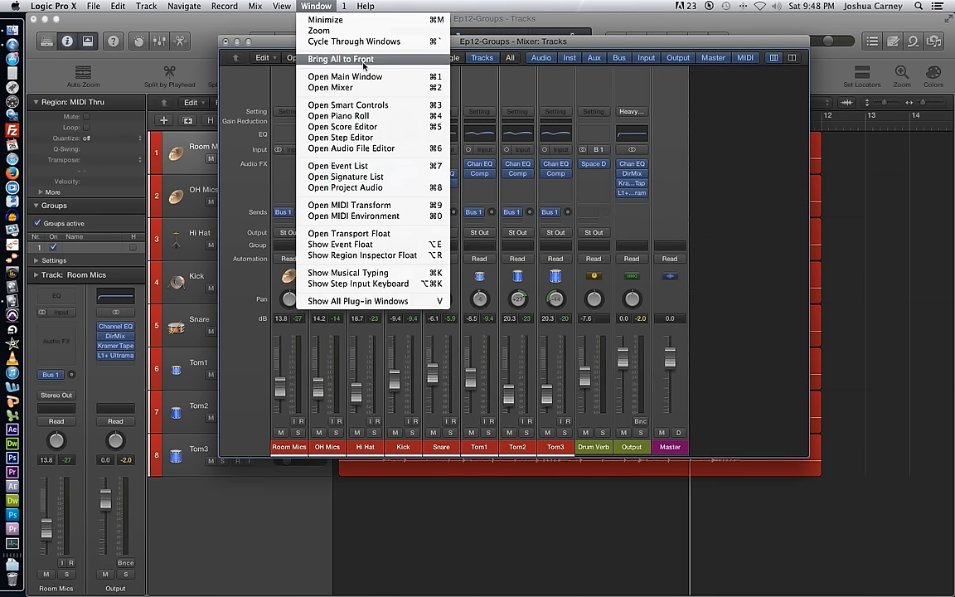
key(alt)
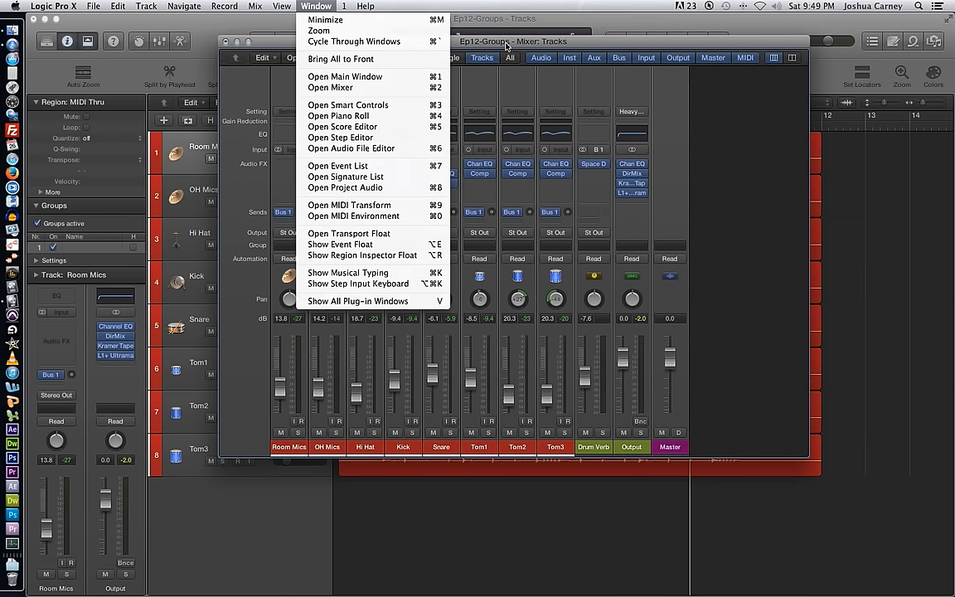
click(367, 88)
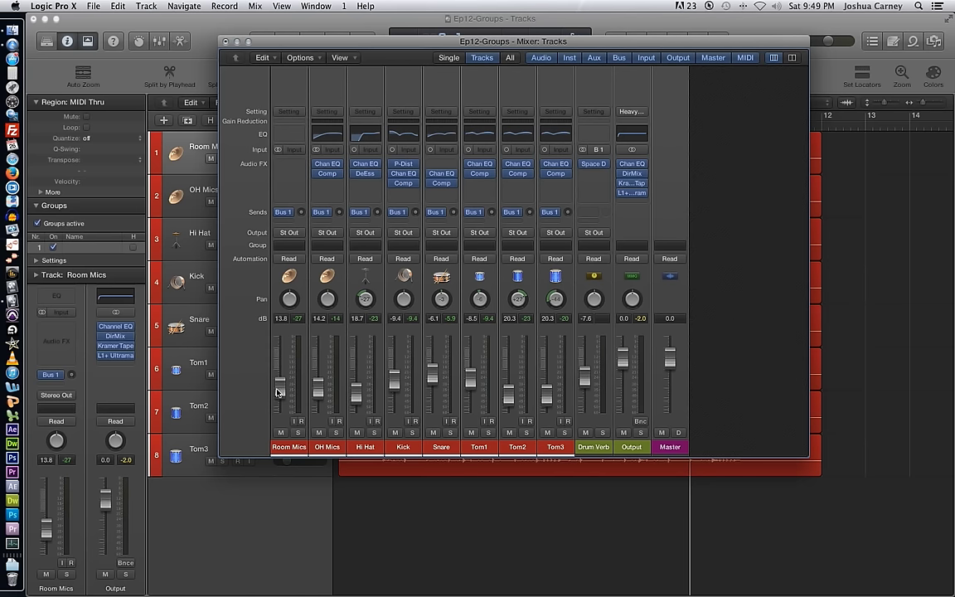
Step: Select the eight drum channel strips and assign them to Group 1
drag(289, 447, 508, 450)
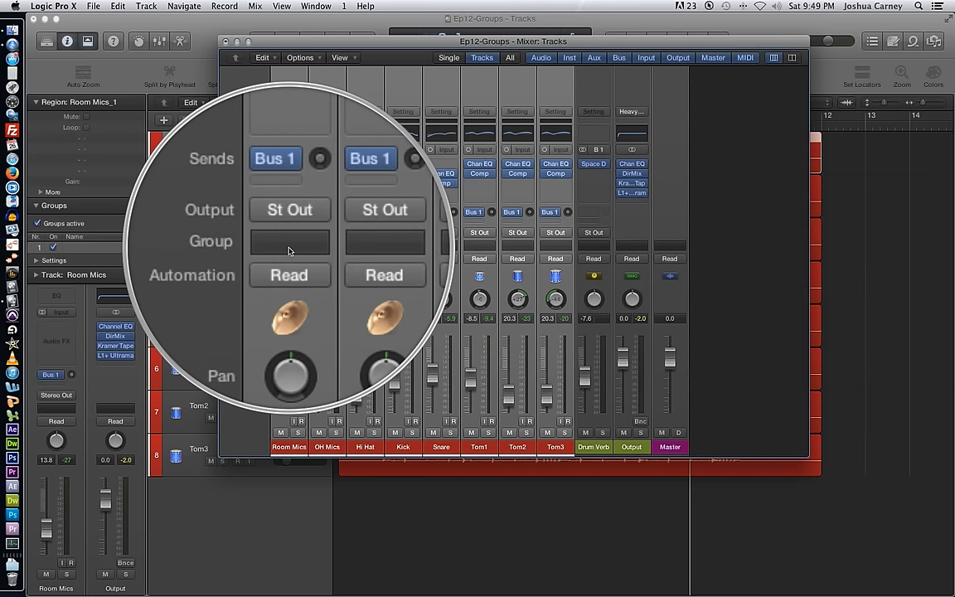
click(288, 247)
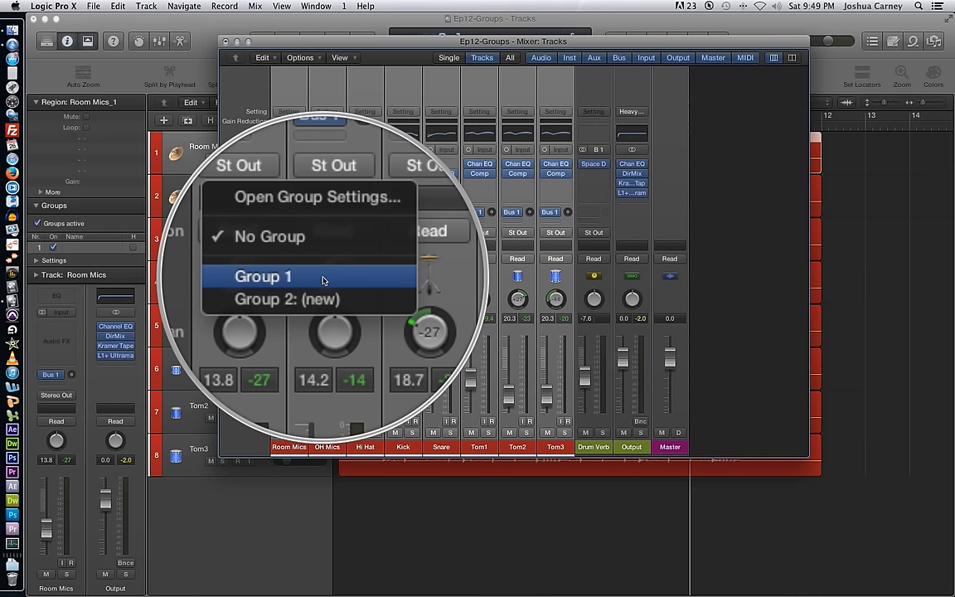
click(323, 281)
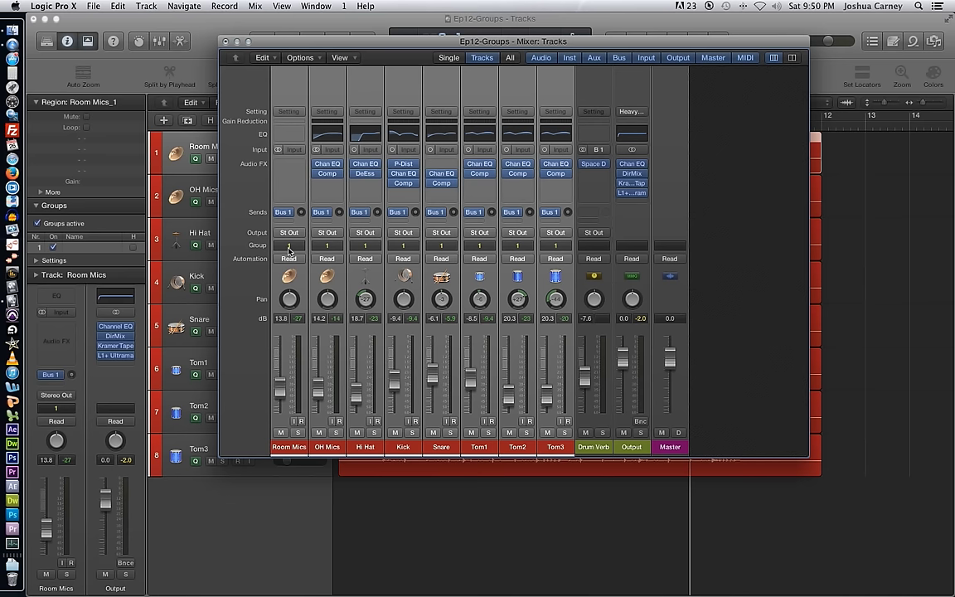
Step: Open the group settings over the mixer and toggle group 1 and all groups off and on
click(288, 247)
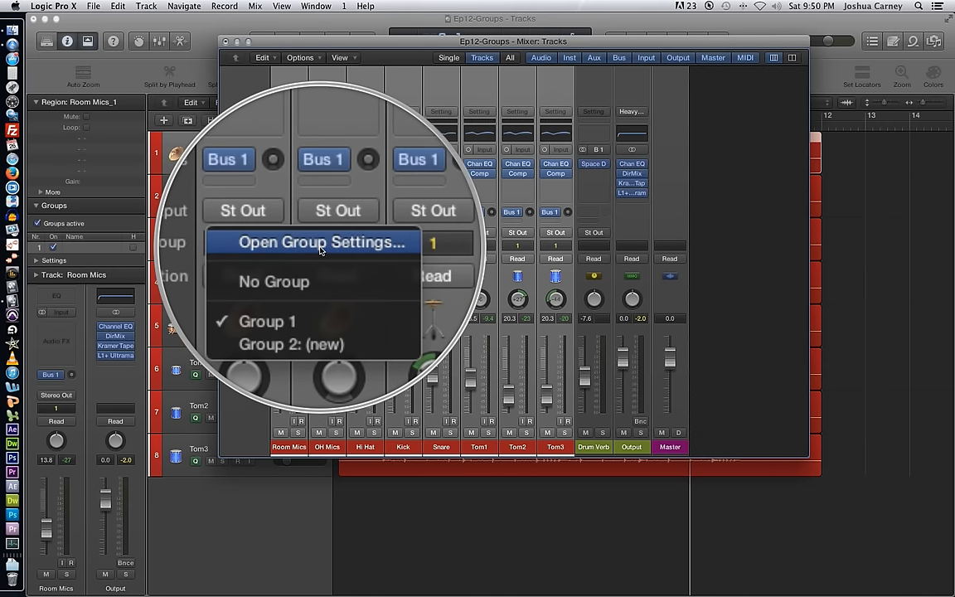
click(321, 250)
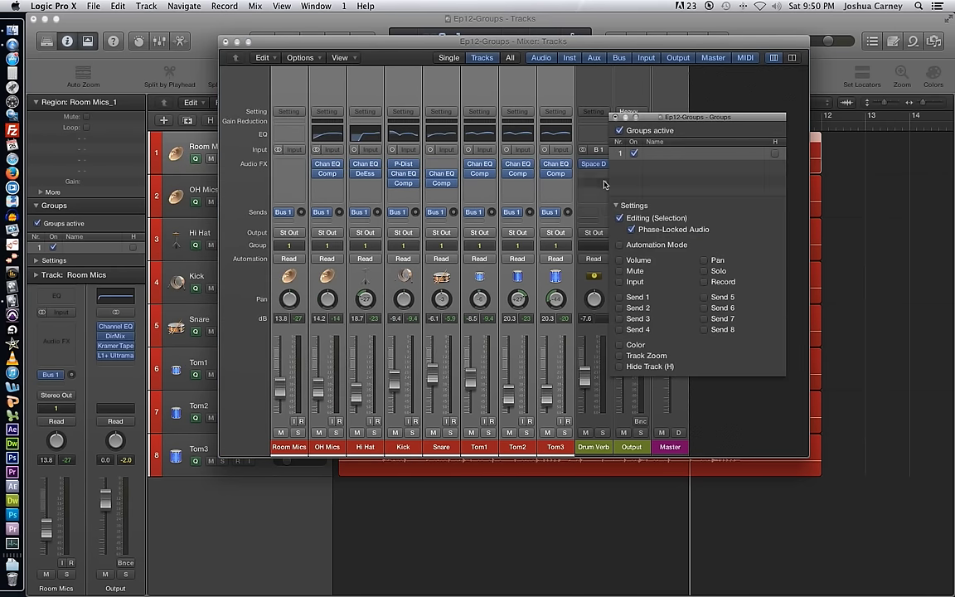
drag(701, 117, 440, 283)
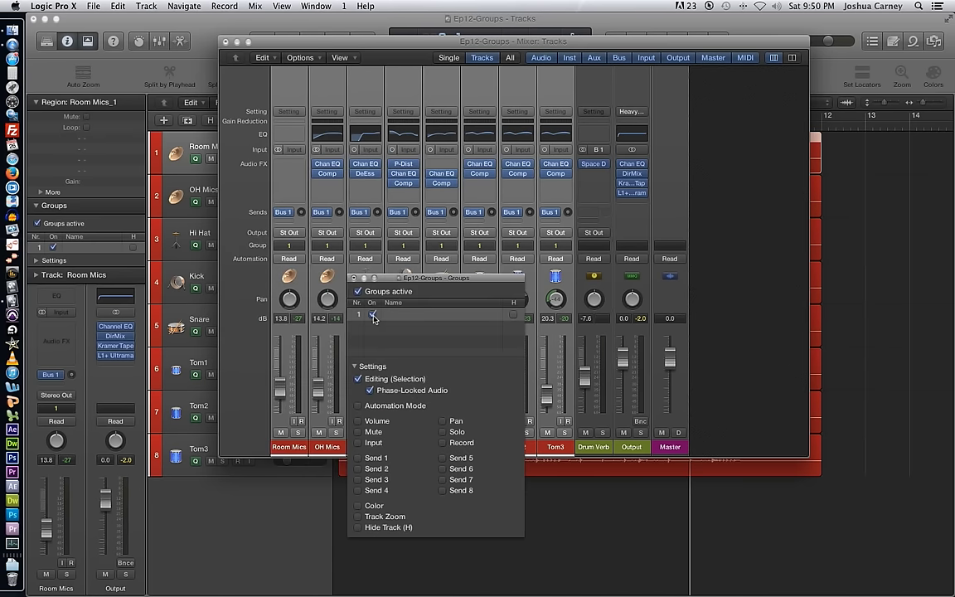
click(374, 317)
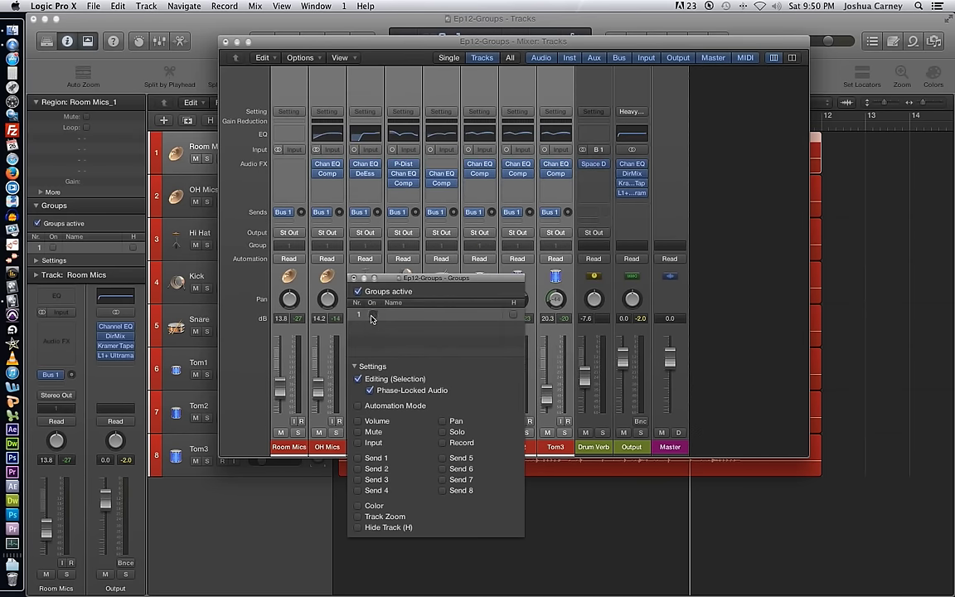
click(372, 316)
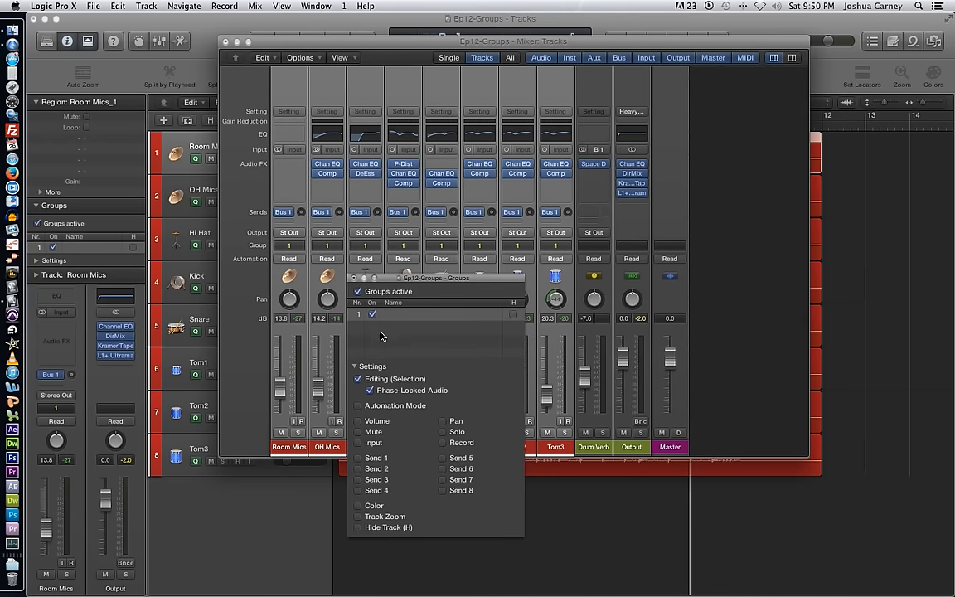
key(shift+g)
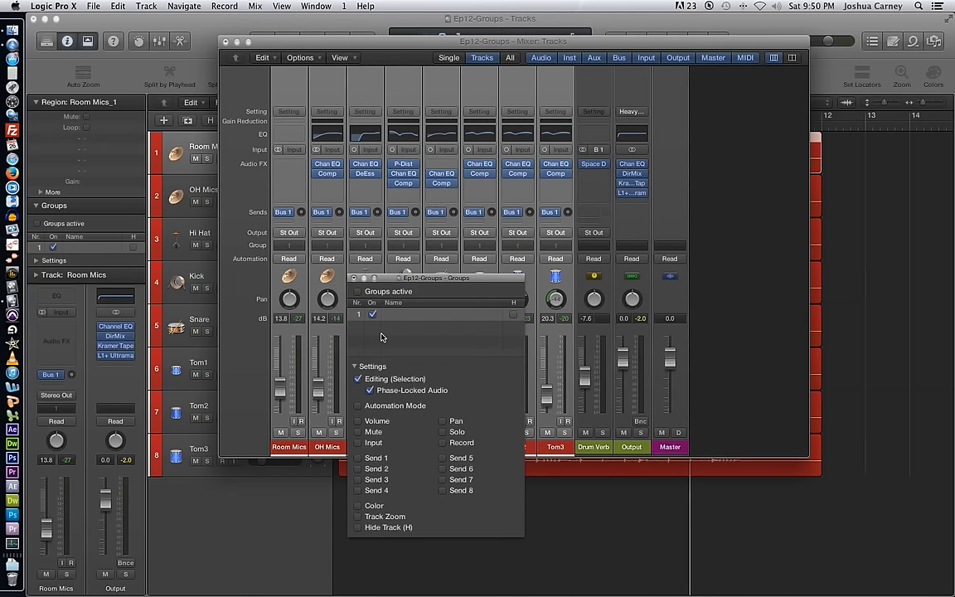
key(shift+g)
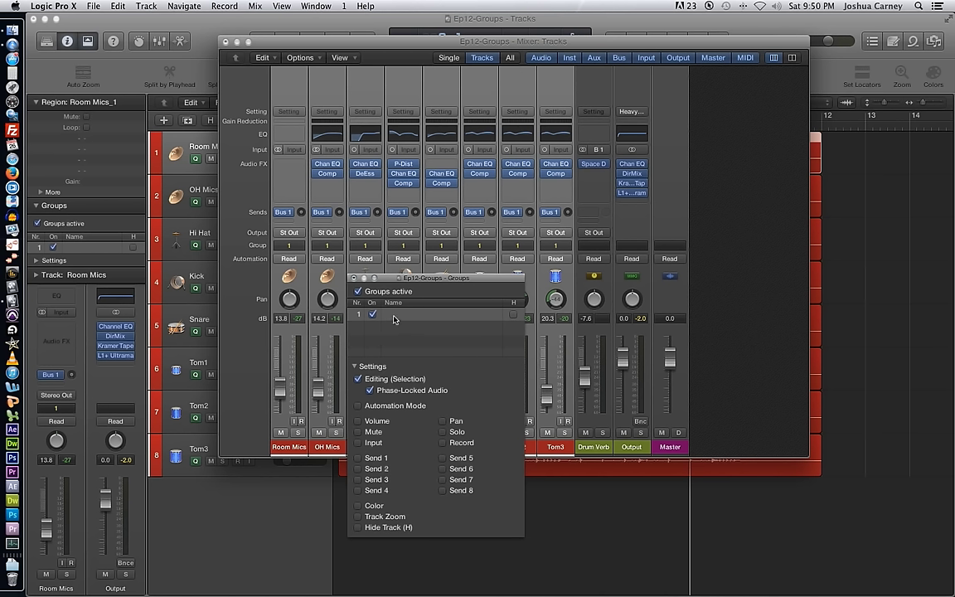
Step: Rename group 1 to 'Drums', then hide and show its tracks
double_click(394, 318)
text(Drums)
key(Return)
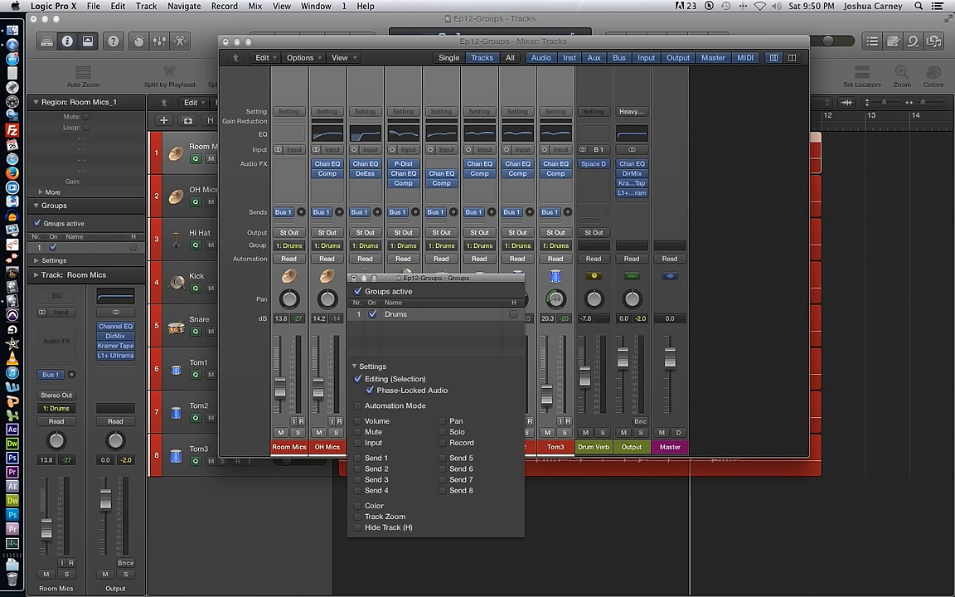
click(514, 315)
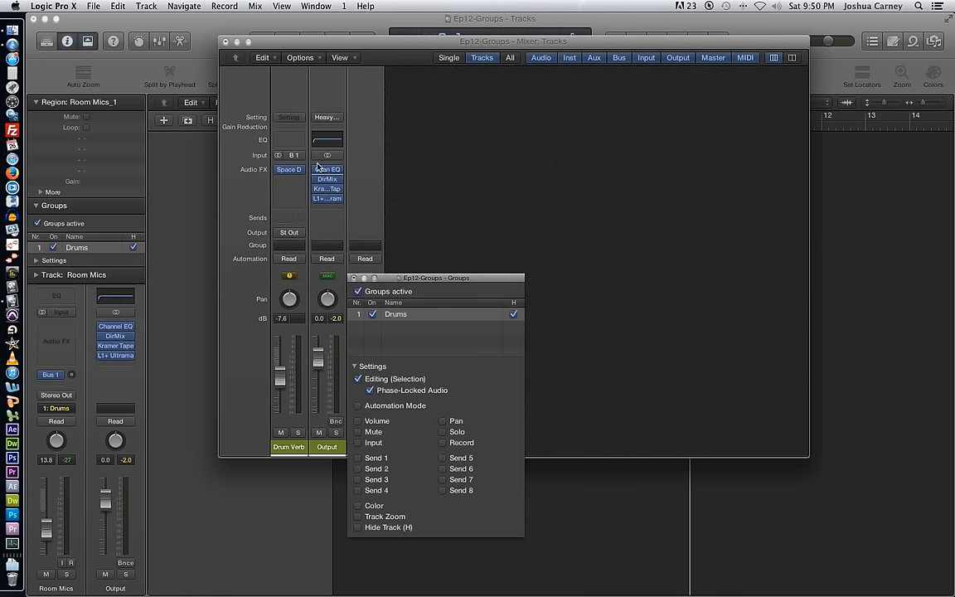
click(514, 315)
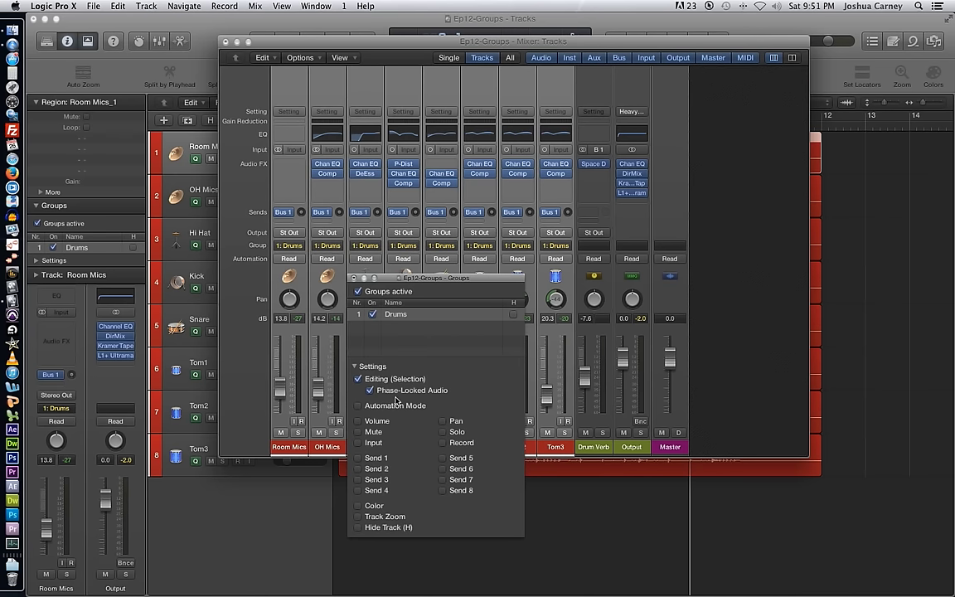
Step: Close the group settings and Mixer, then delete bars 10–13 and bars 1–2 from all drum tracks
click(357, 283)
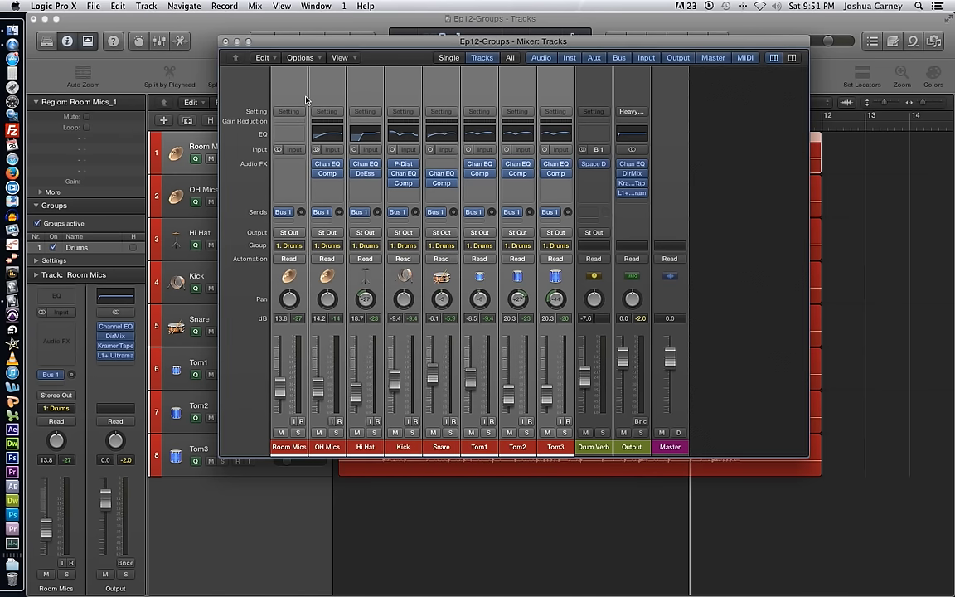
click(225, 41)
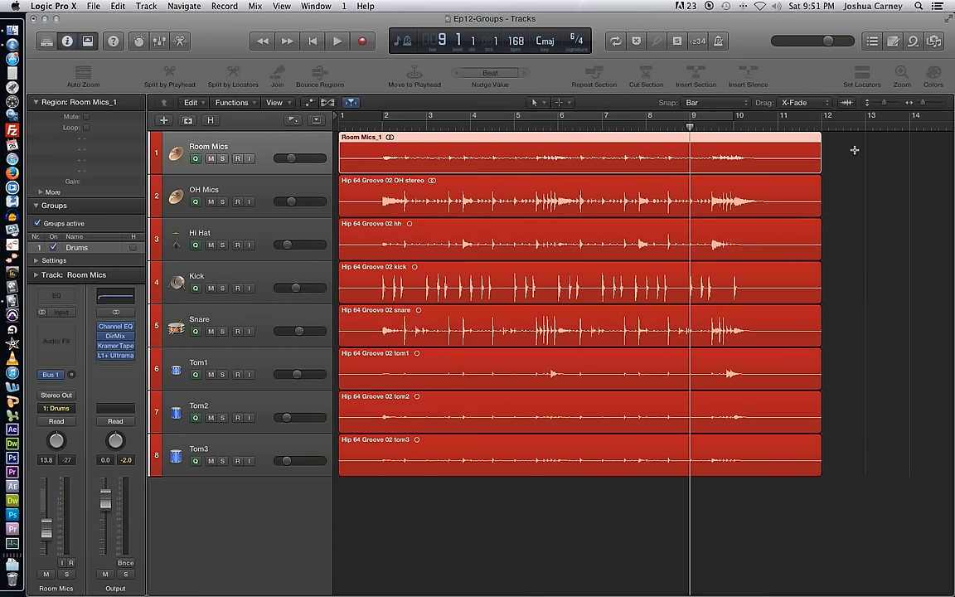
drag(853, 150, 745, 158)
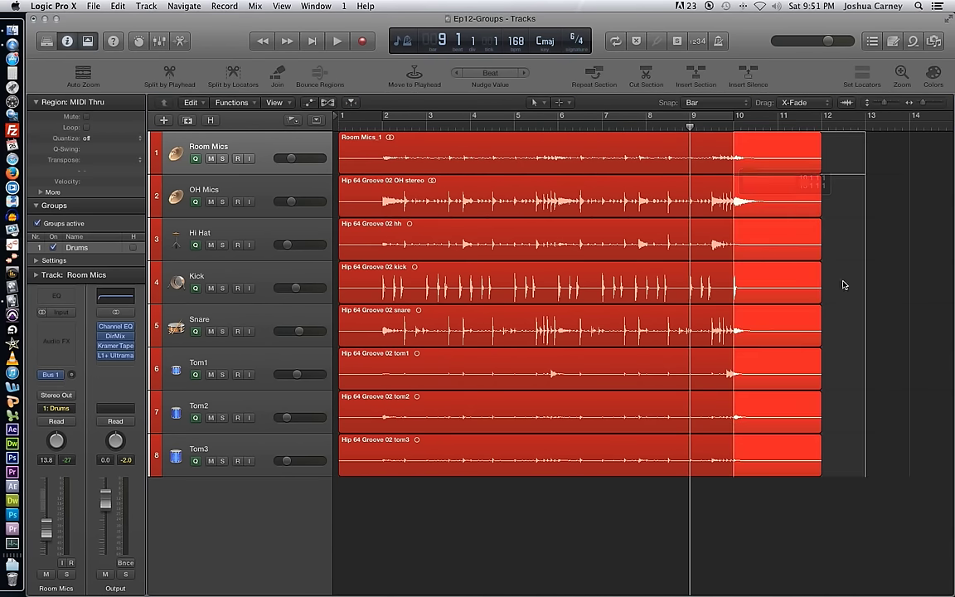
key(Delete)
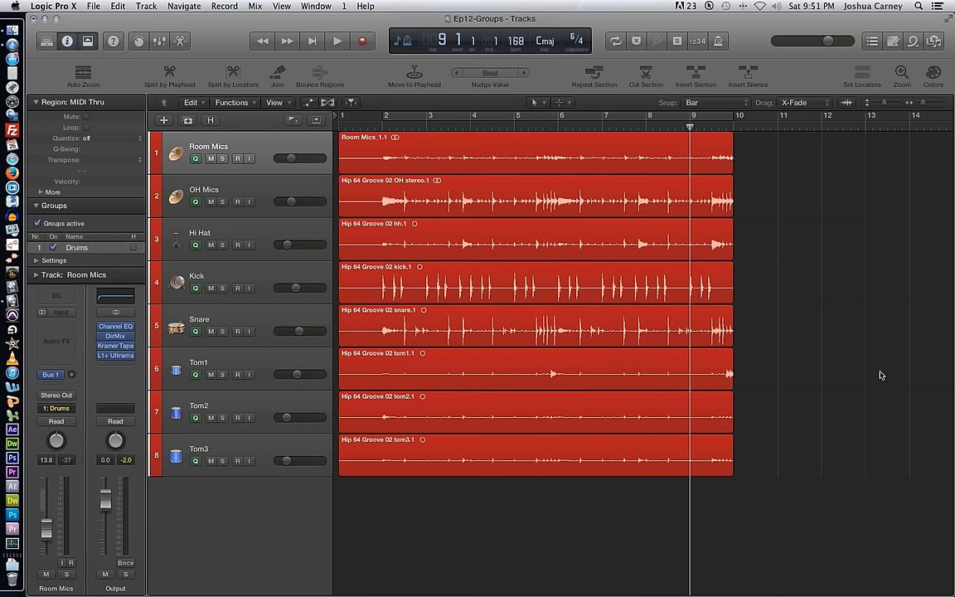
drag(342, 223, 335, 149)
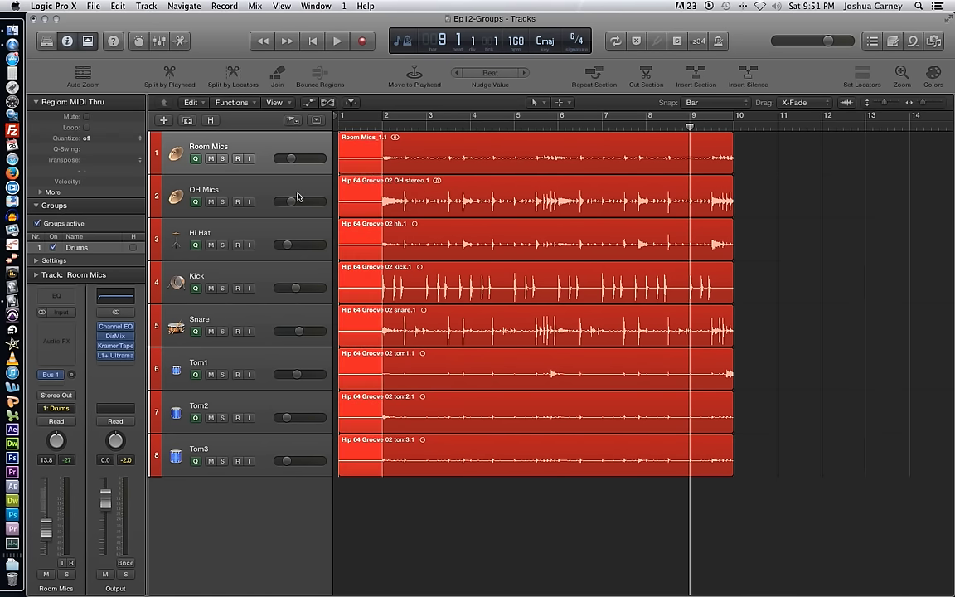
key(Delete)
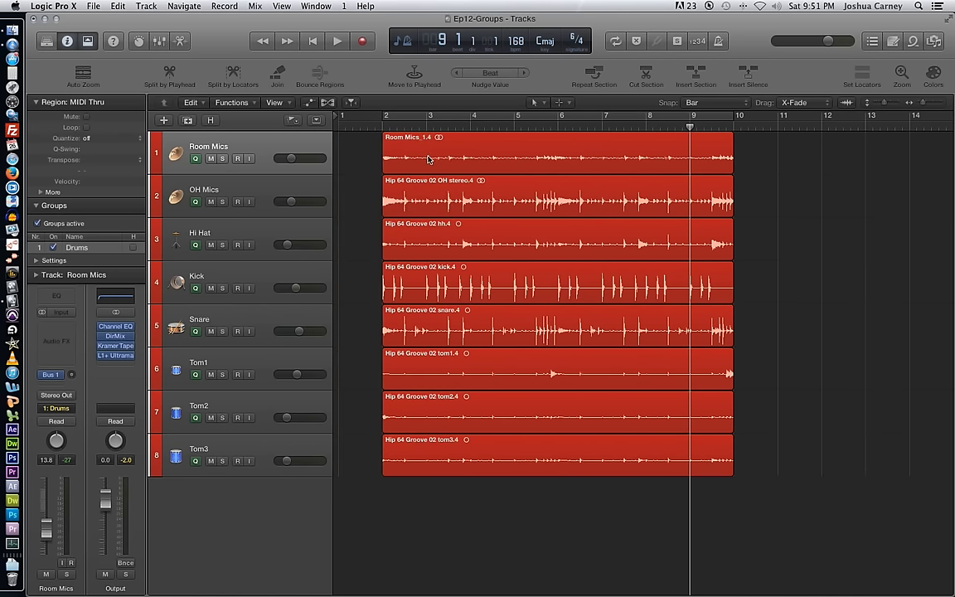
Step: Copy the drum regions to bar 10, extend the originals to bar 1 and the copies to bar 20
drag(429, 160, 786, 158)
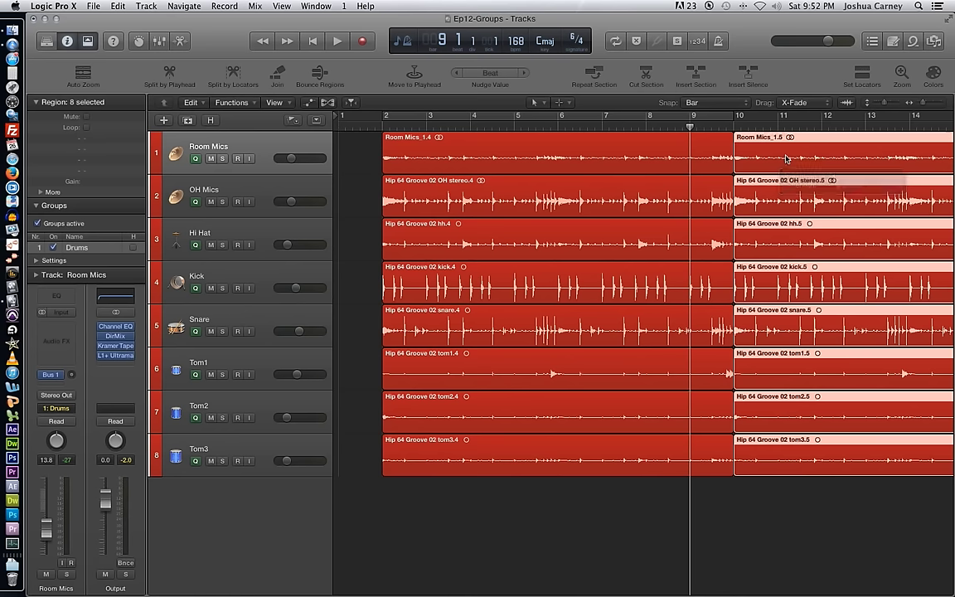
click(746, 566)
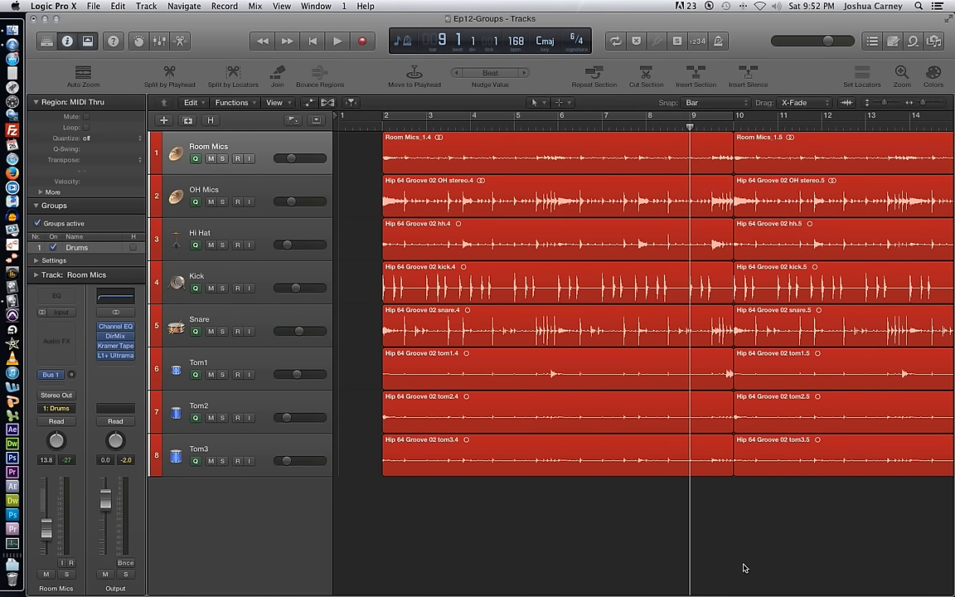
key(Return)
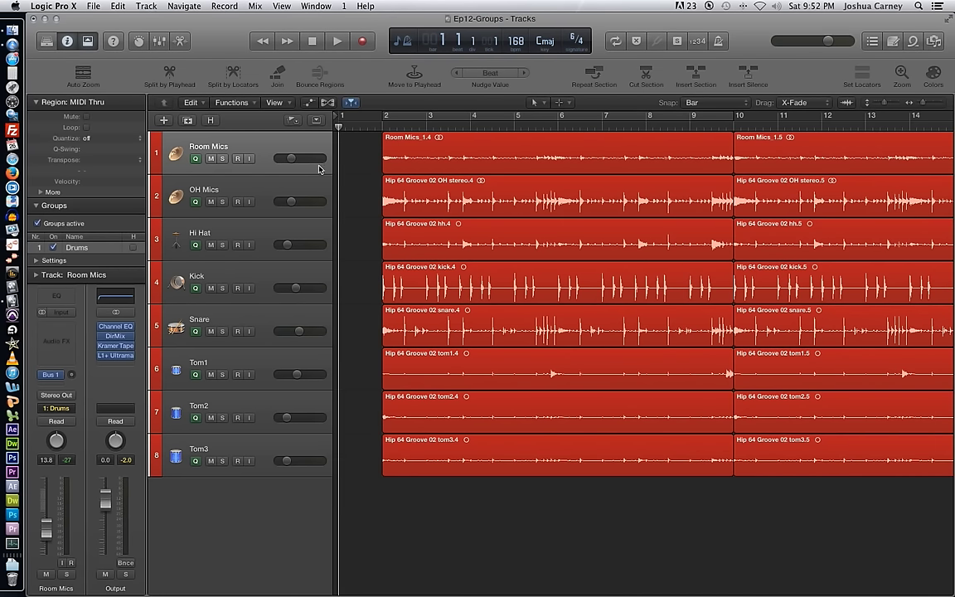
key(cmd+a)
drag(384, 170, 340, 170)
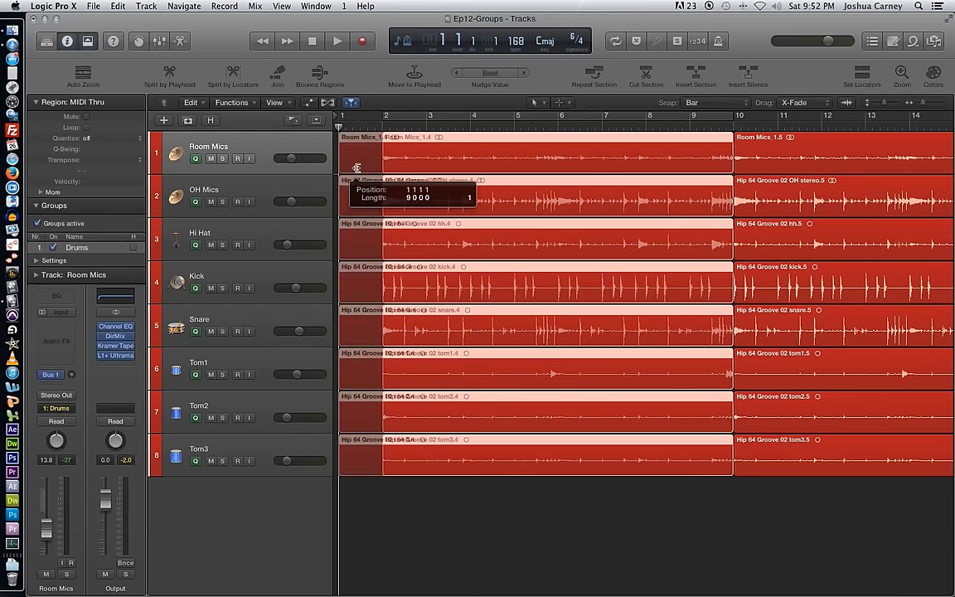
scroll(530, 527, right, 10)
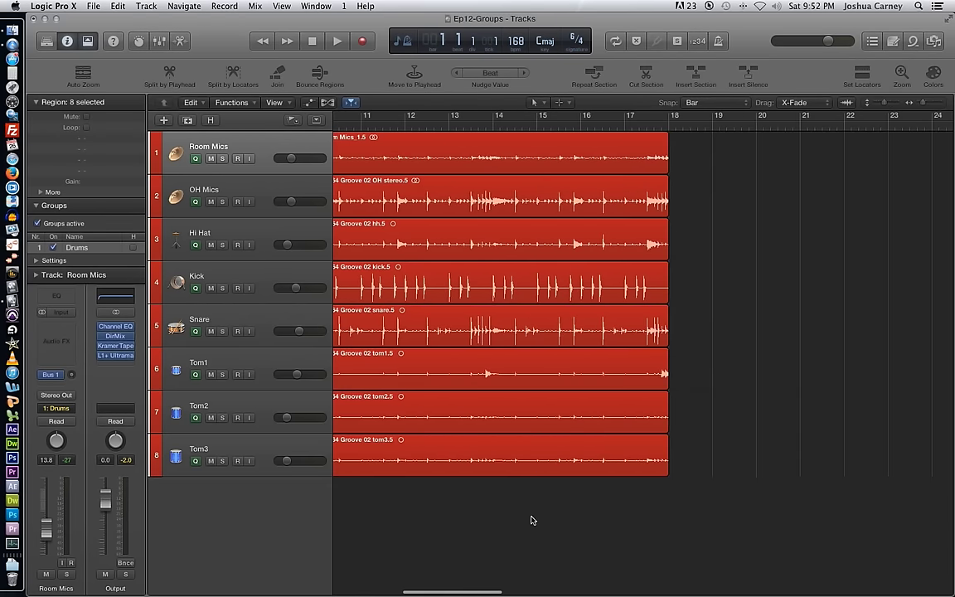
drag(667, 166, 831, 206)
scroll(715, 541, left, 10)
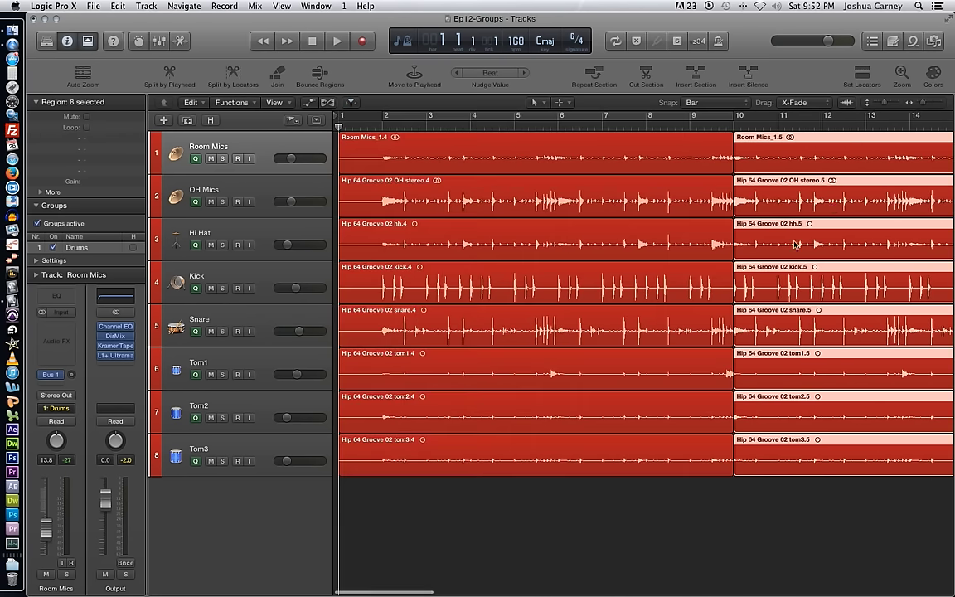
Step: Zoom in to beat level around bar 10, place the playhead at 9.6 and set Snap to Ticks
click(715, 541)
click(735, 122)
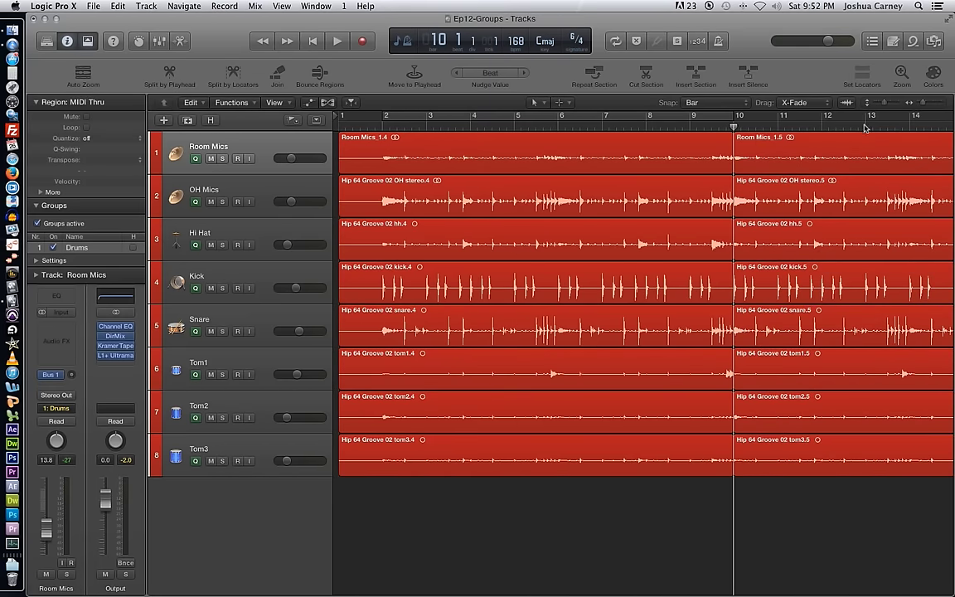
click(940, 102)
click(939, 102)
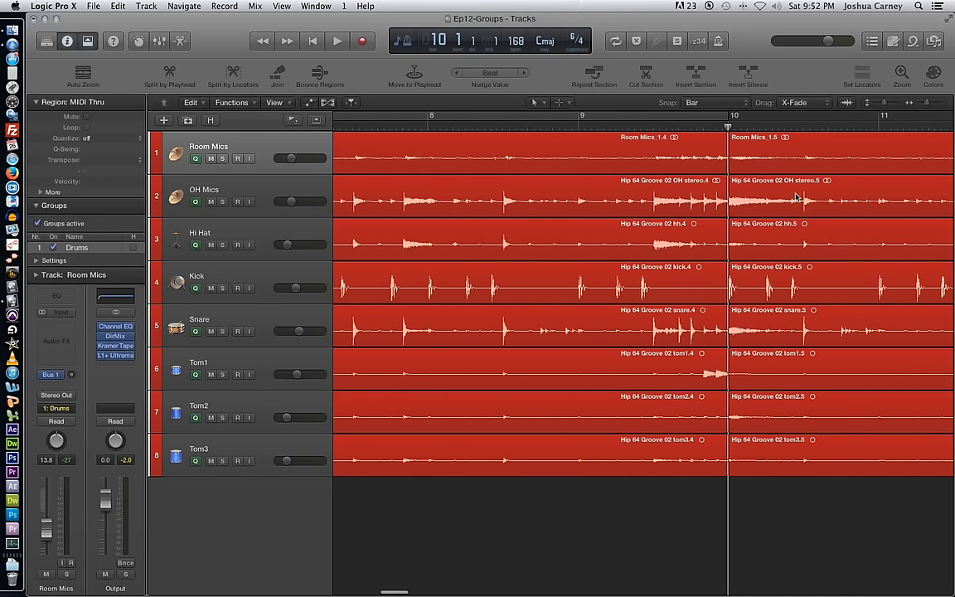
scroll(796, 198, right, 3)
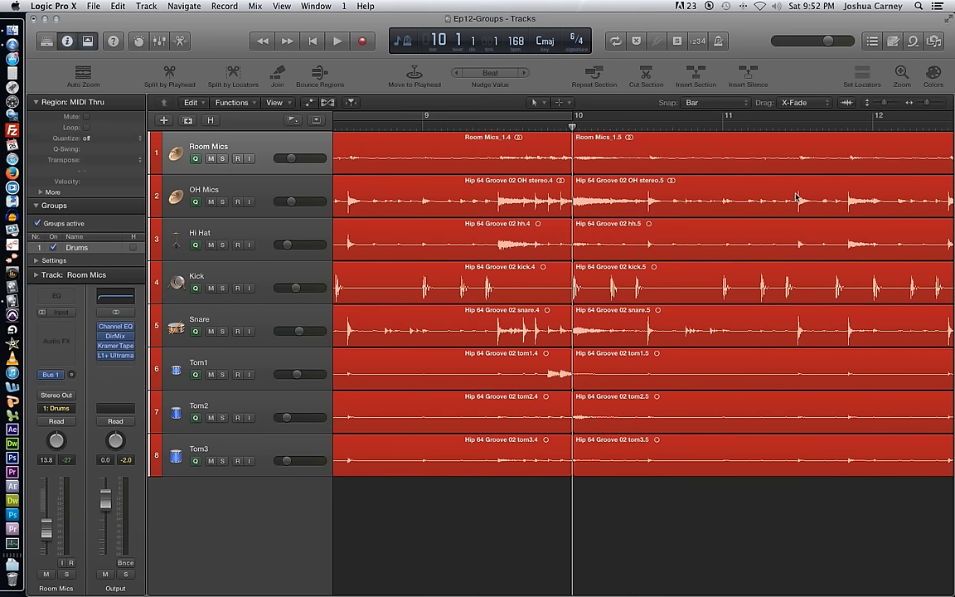
click(939, 102)
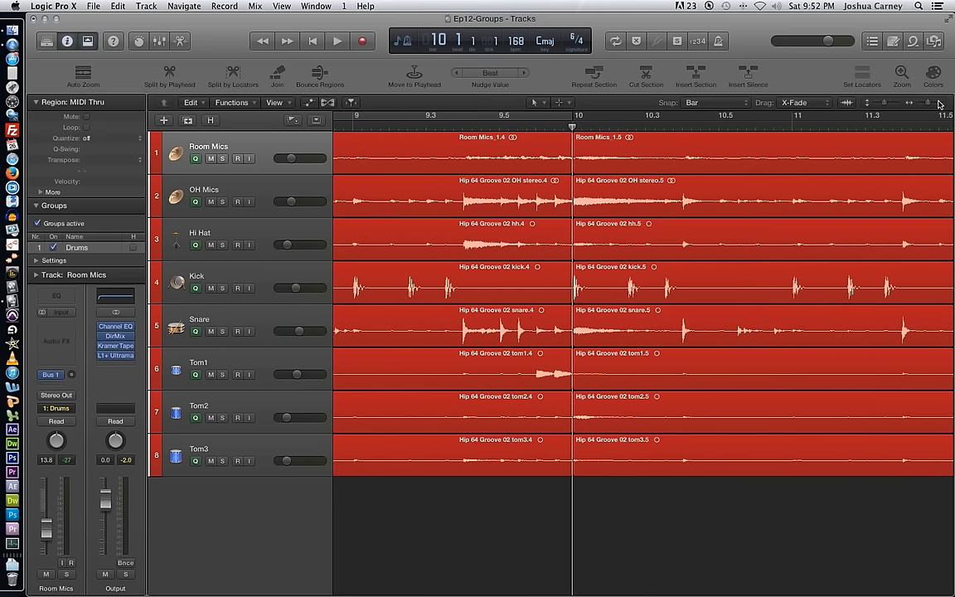
click(939, 101)
click(500, 126)
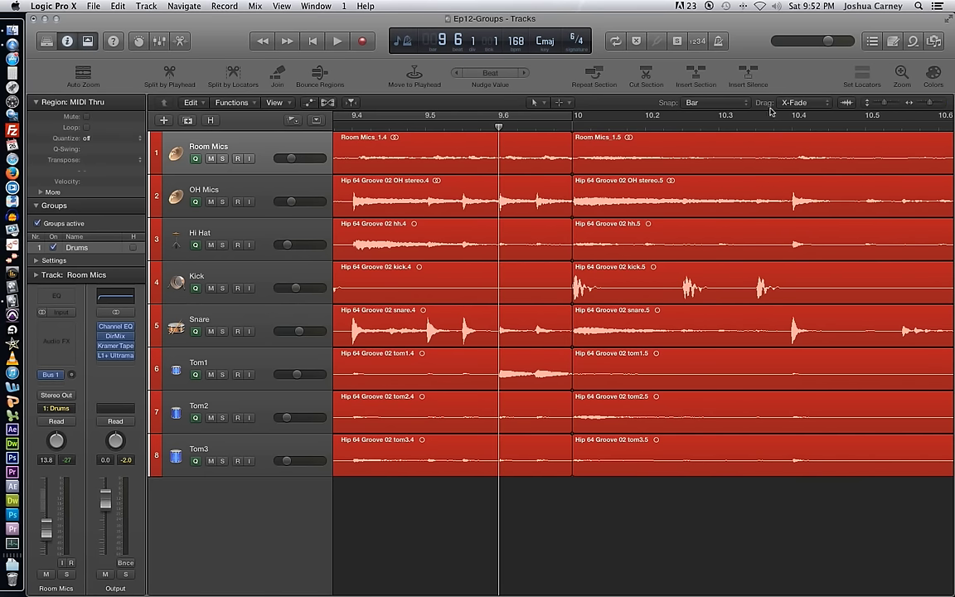
click(723, 102)
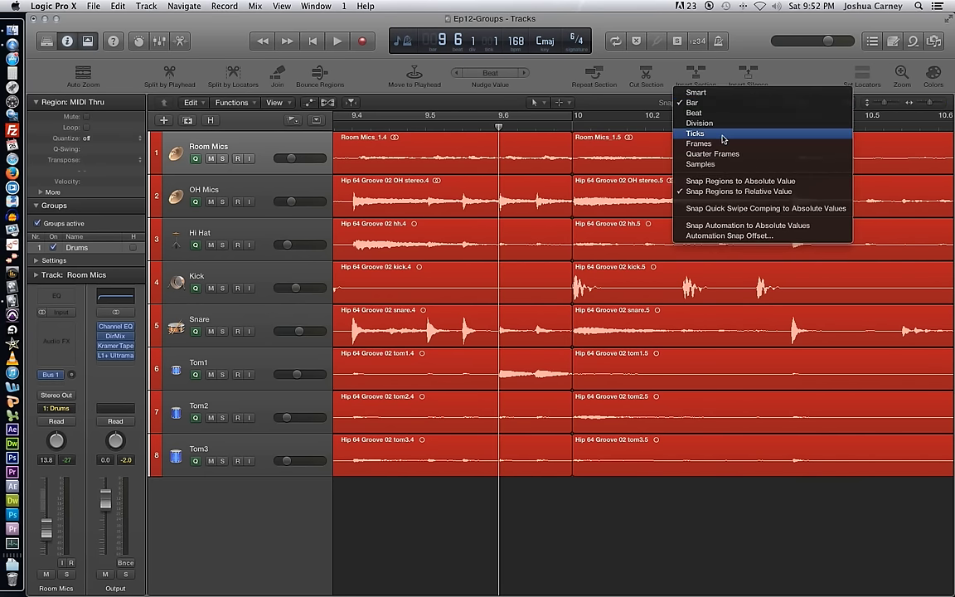
click(723, 135)
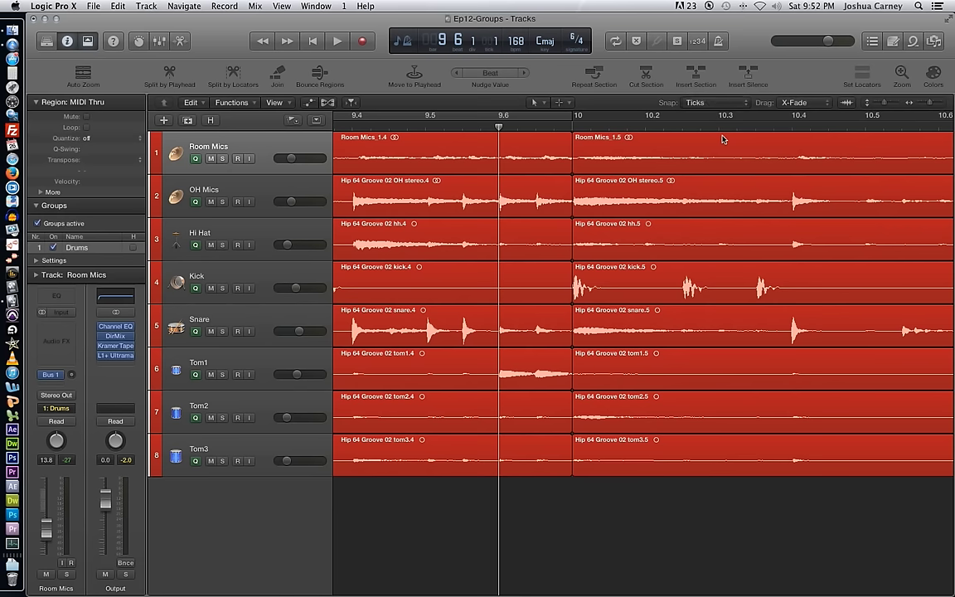
drag(931, 102, 942, 106)
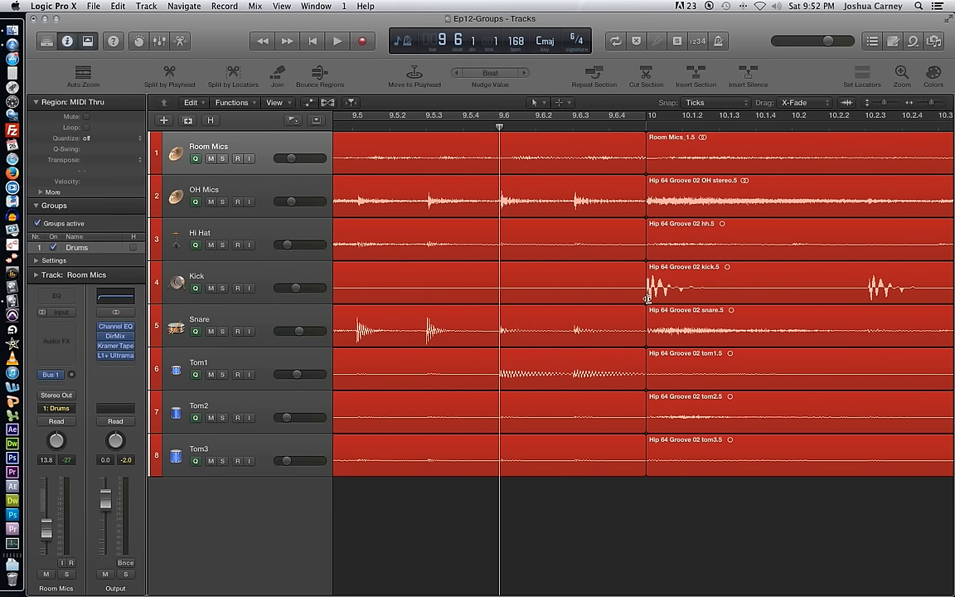
Step: Pull the start edges of the eight bar-10 regions slightly earlier together
drag(648, 298, 639, 299)
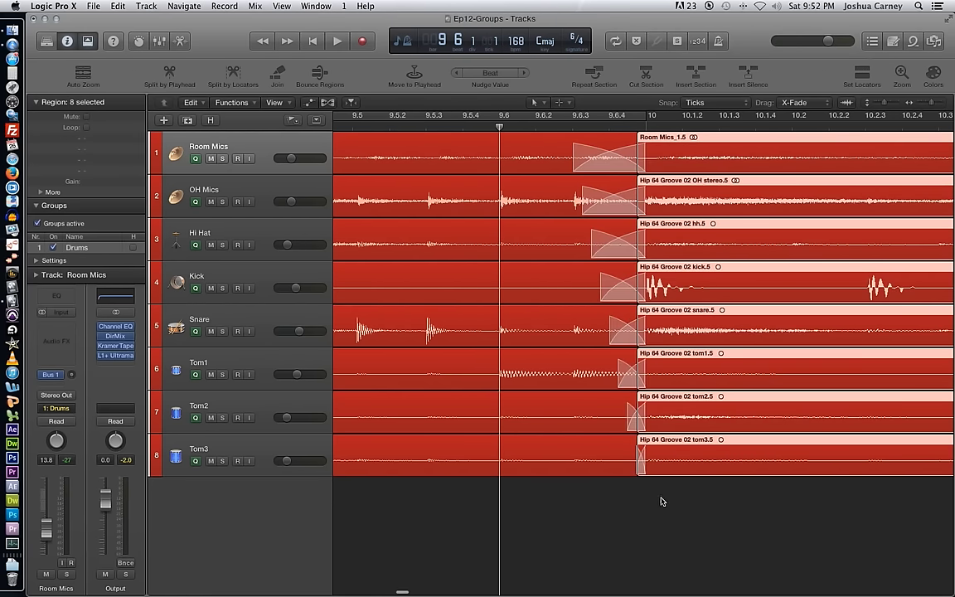
click(660, 557)
click(546, 197)
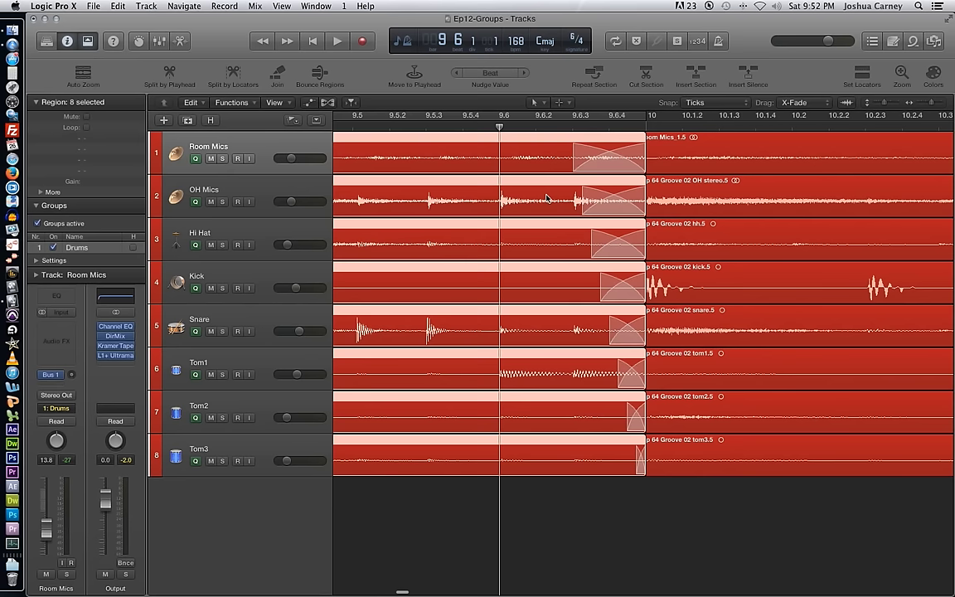
click(671, 500)
drag(646, 154, 638, 153)
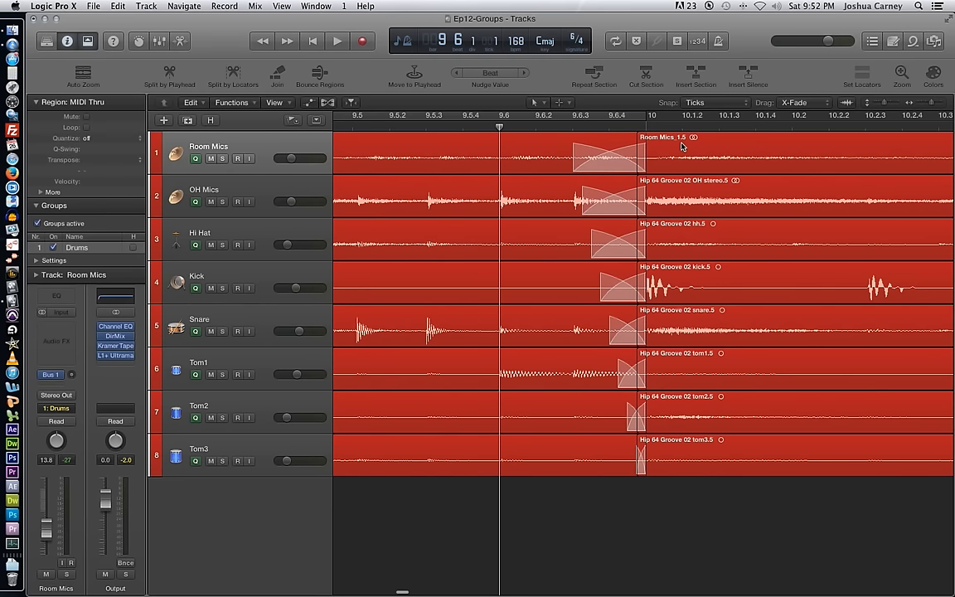
click(670, 563)
key(super+z)
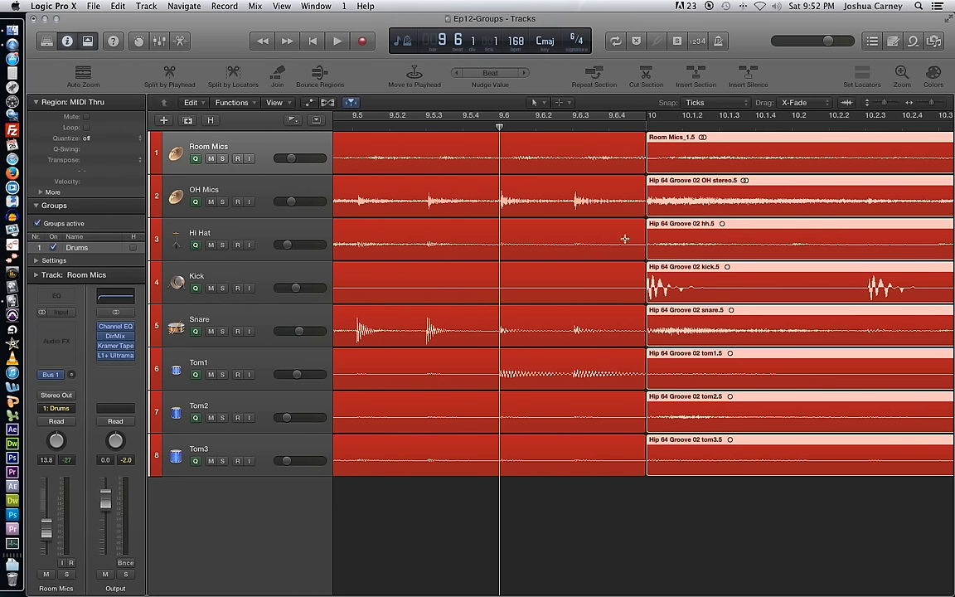
click(695, 502)
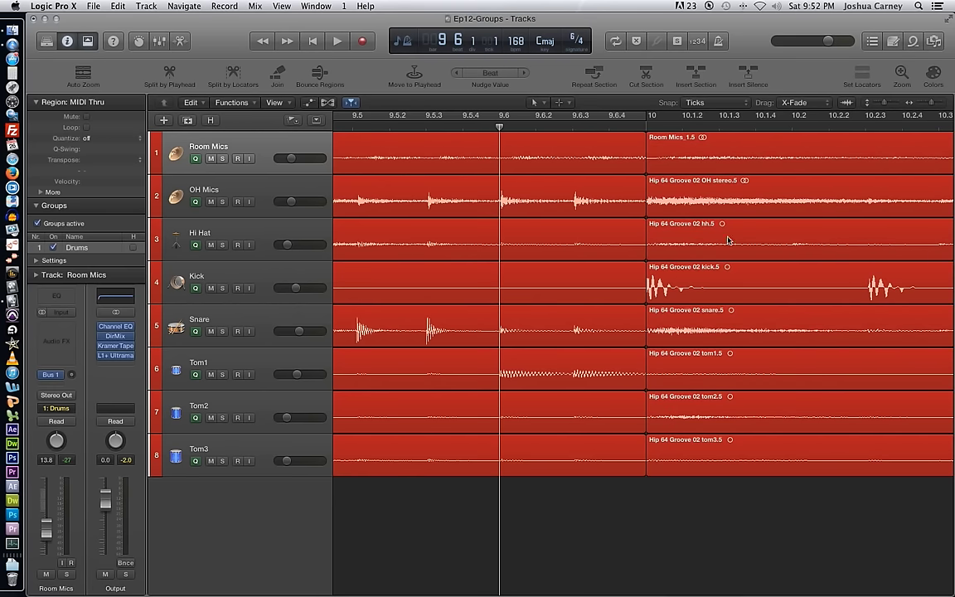
drag(646, 145, 637, 358)
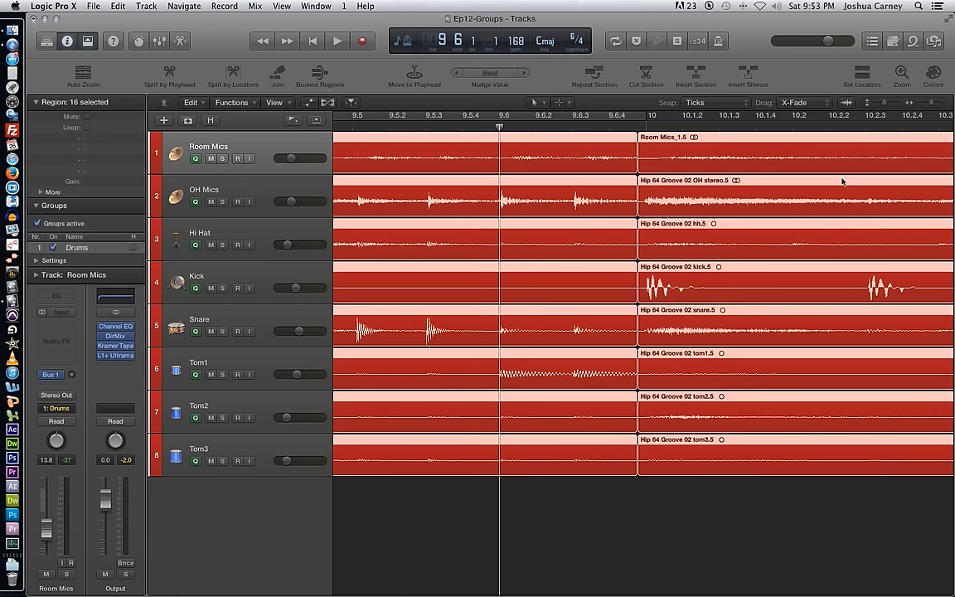
Step: With the Fade Tool as secondary tool, crossfade the bar-10 junction on all eight drum tracks
click(562, 104)
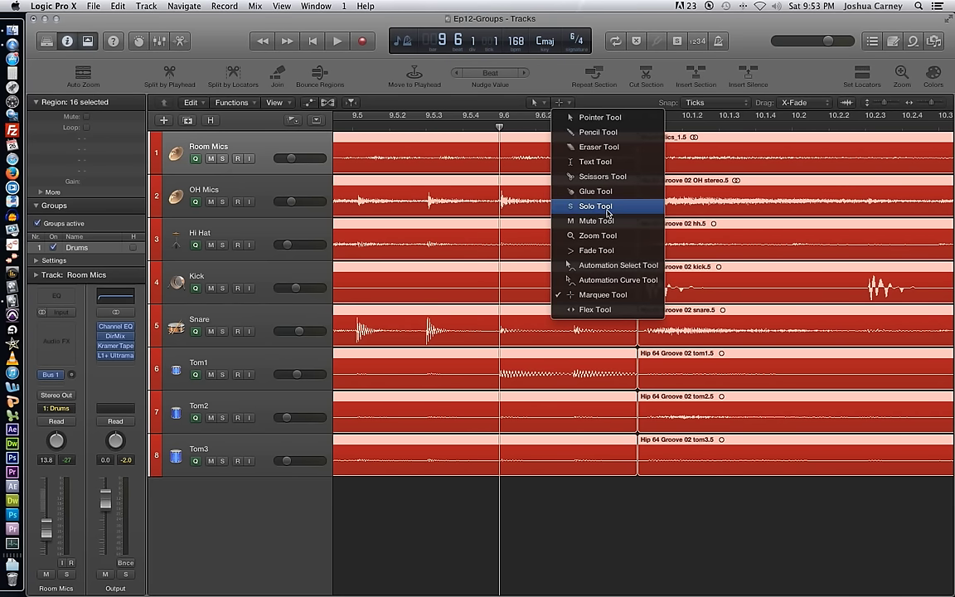
click(597, 250)
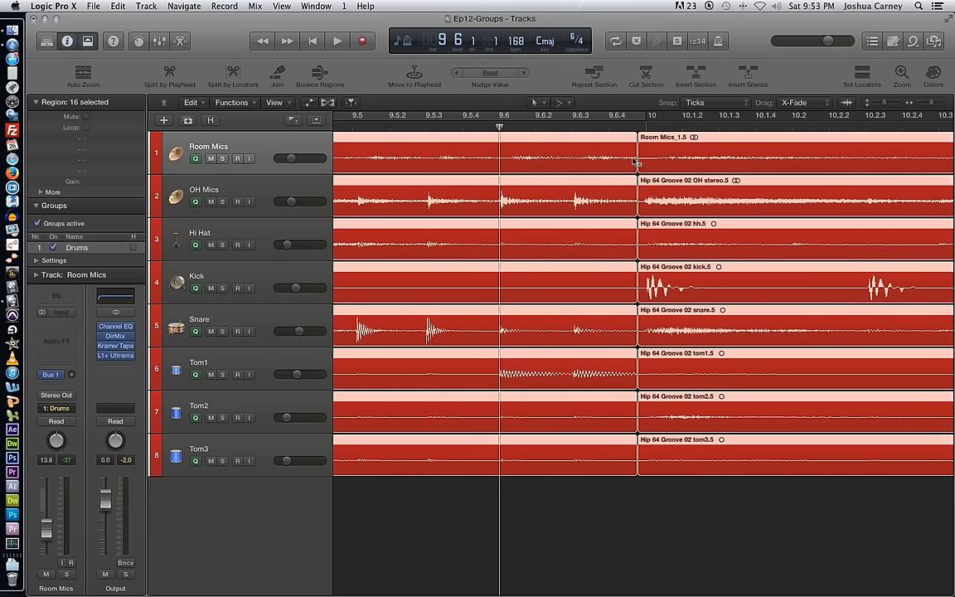
drag(632, 158, 643, 157)
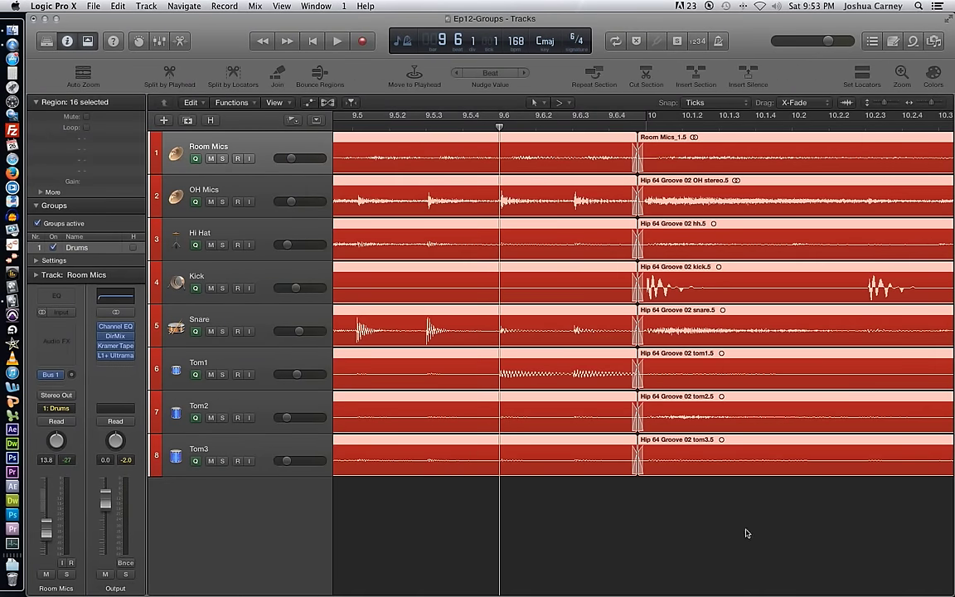
click(747, 533)
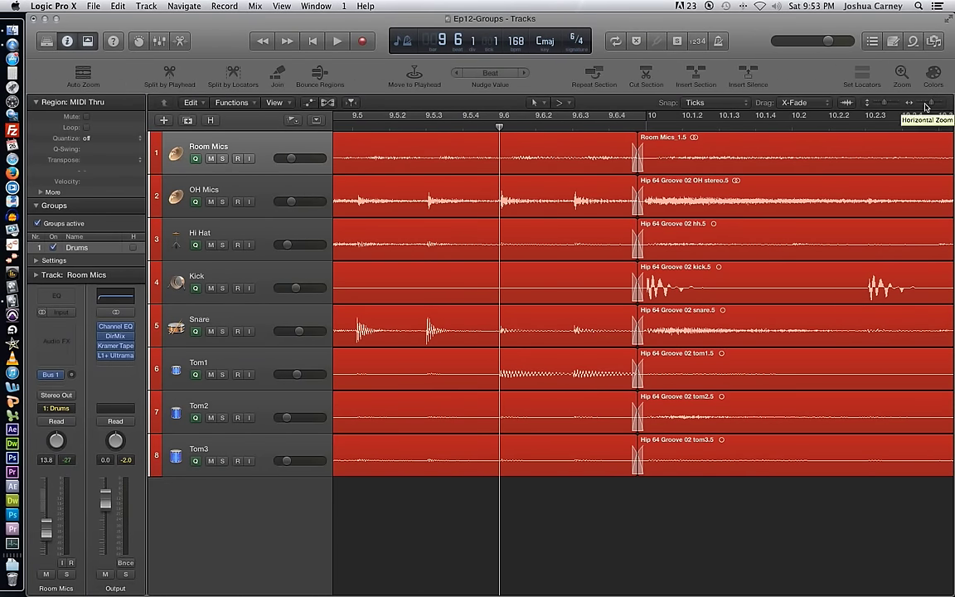
scroll(926, 106, down, 5)
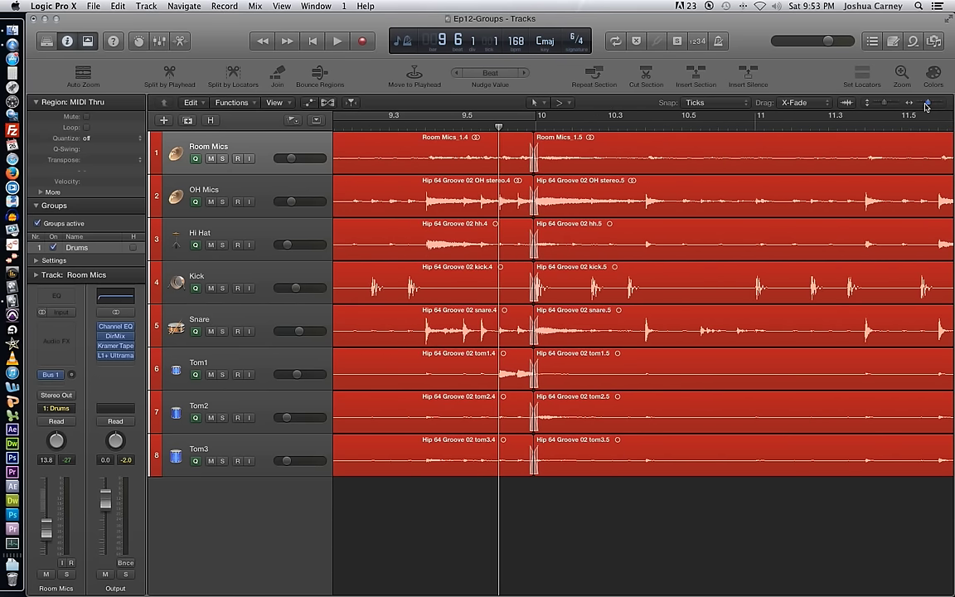
Step: Fit the arrangement in view, play the drums from bar 1 through the crossfades, then stop at bar 13
key(z)
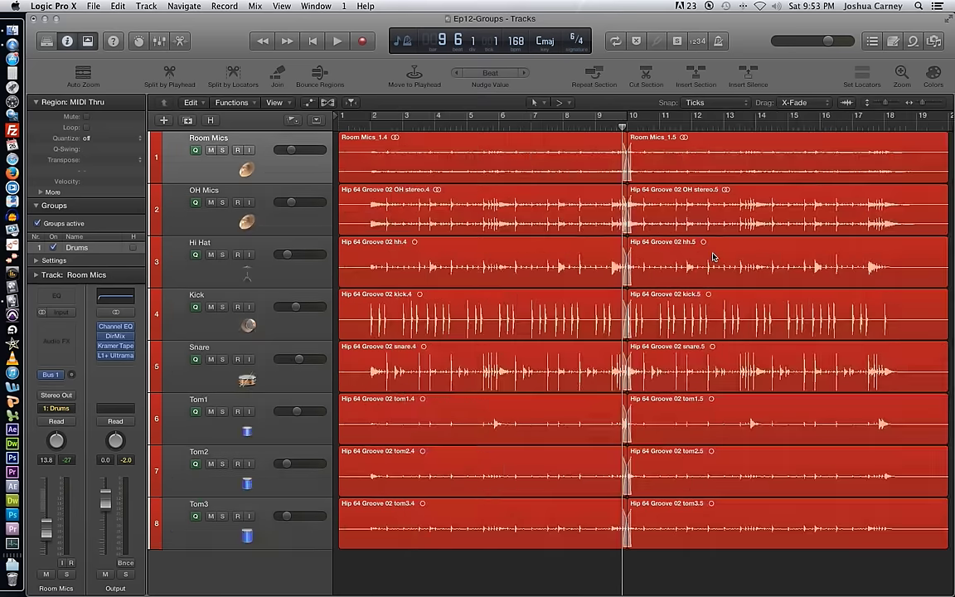
key(Return)
key(space)
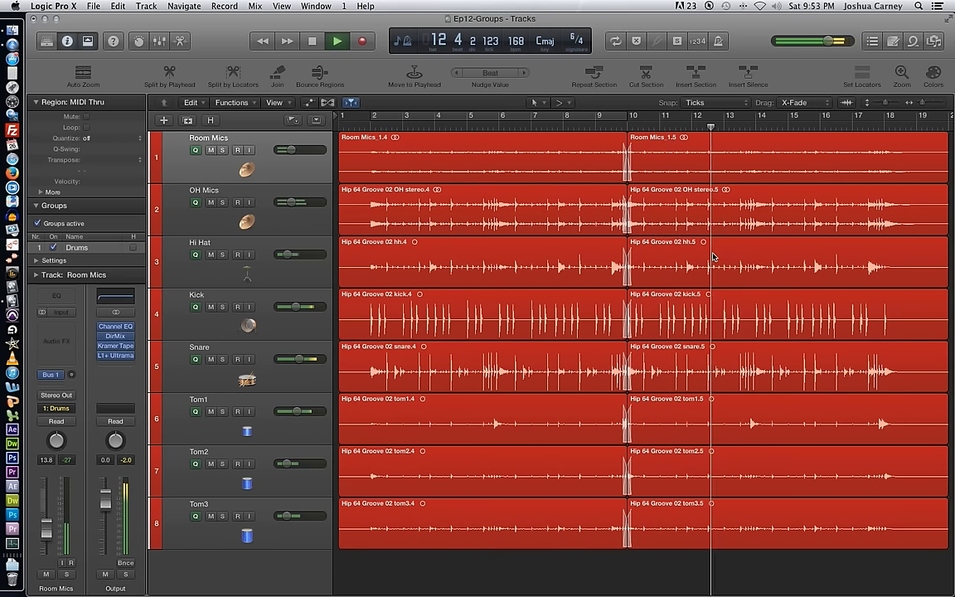
key(space)
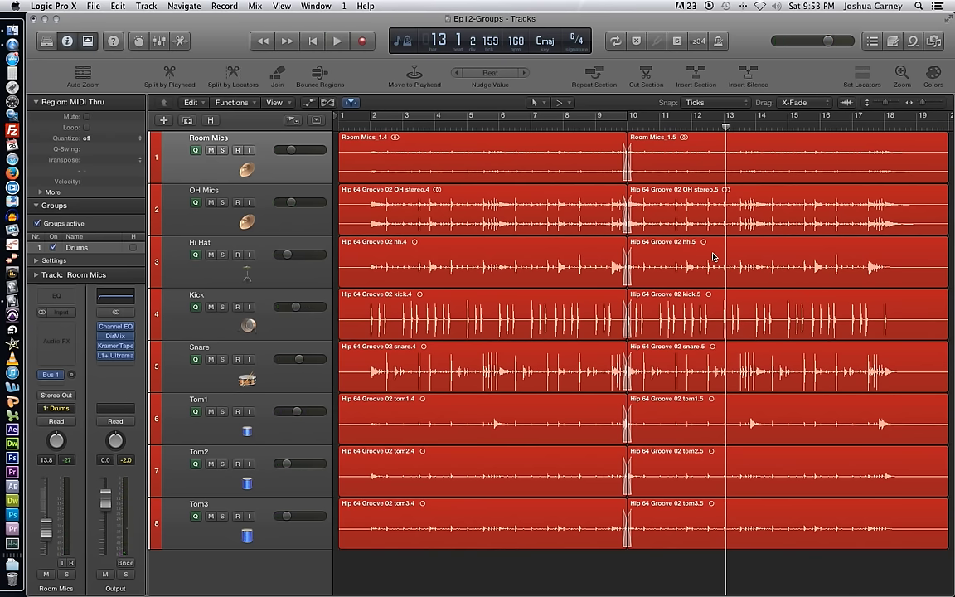
Step: Open the Mixer and place the Drums group settings window beside it
key(super+2)
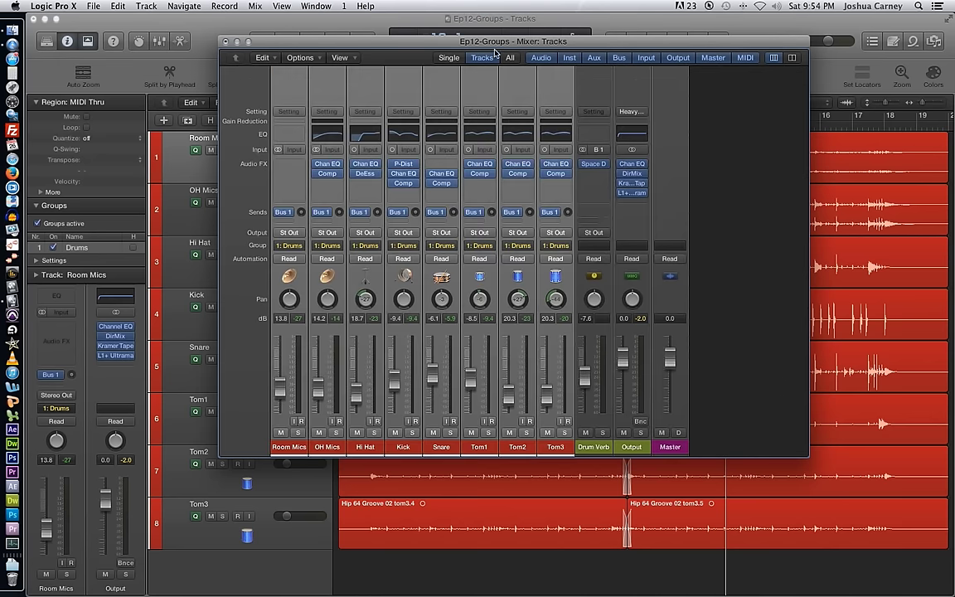
drag(492, 43, 475, 31)
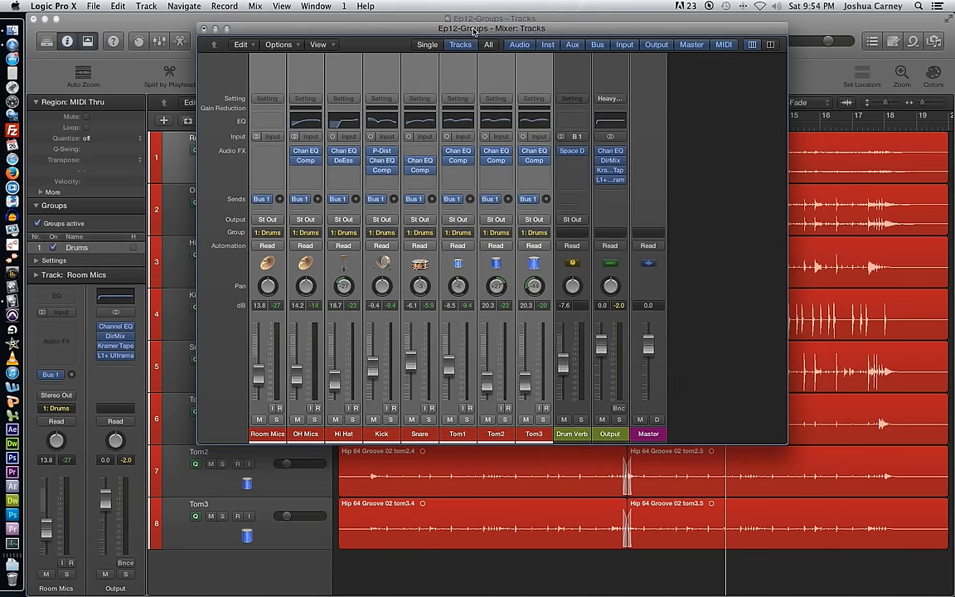
click(275, 233)
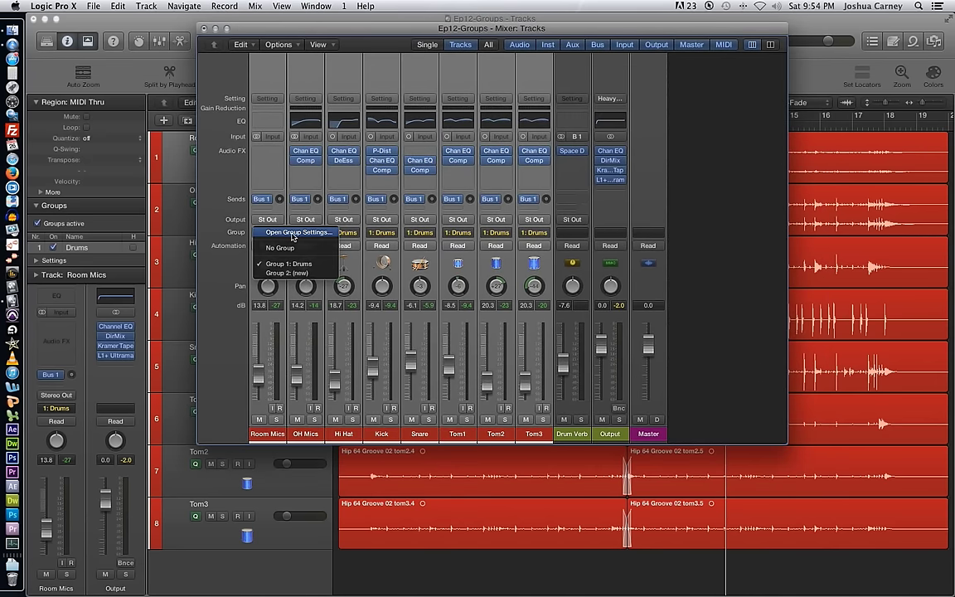
click(292, 234)
drag(492, 272, 789, 146)
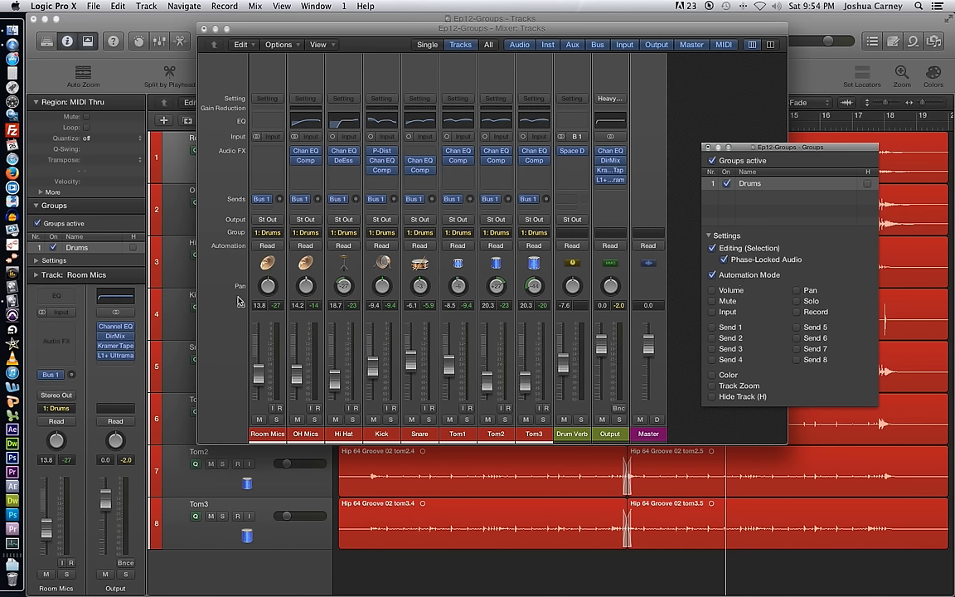
Step: Switch all drum channels through Touch, Latch and back to Read automation, then unlink Automation Mode
click(267, 245)
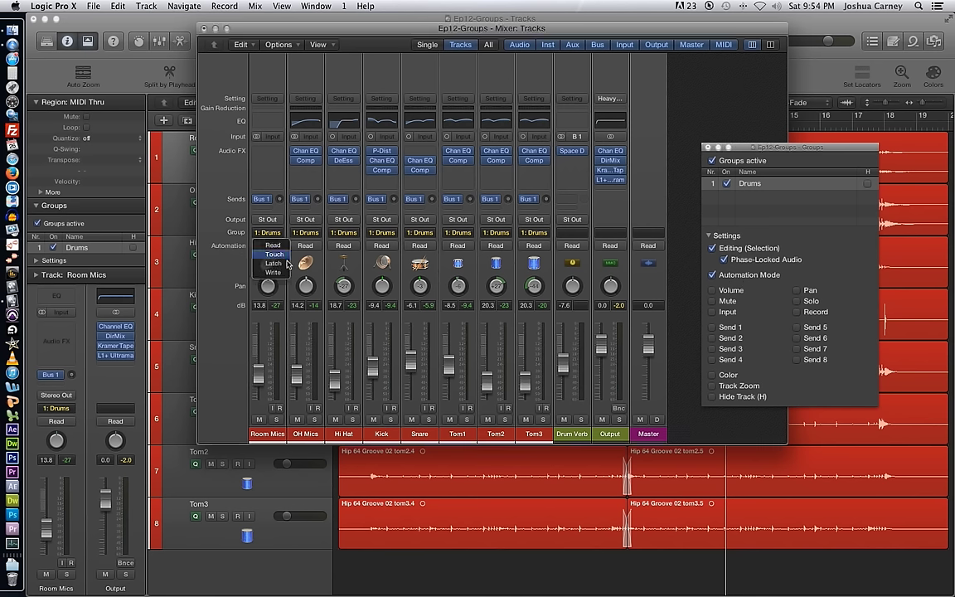
click(274, 254)
click(267, 245)
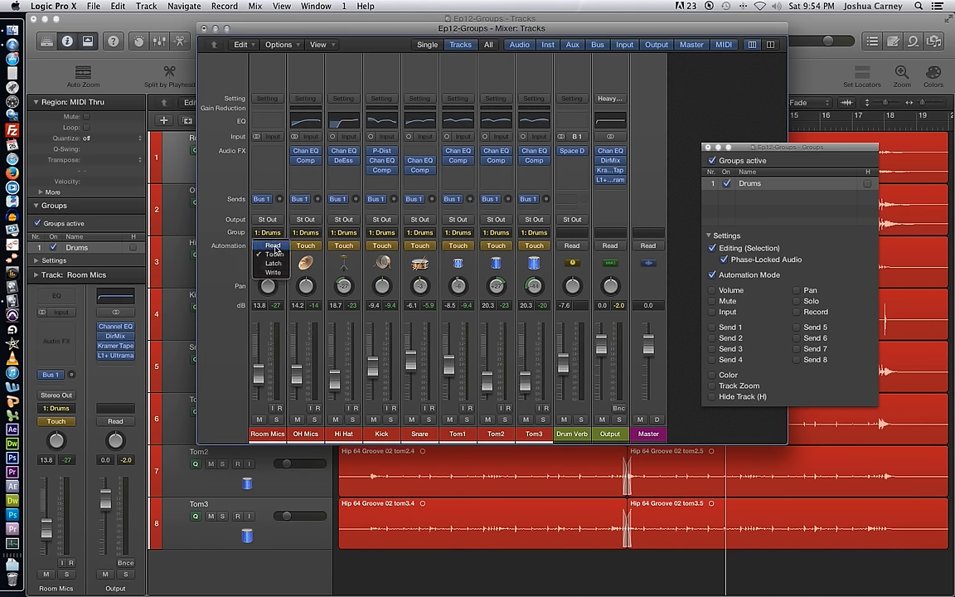
click(280, 263)
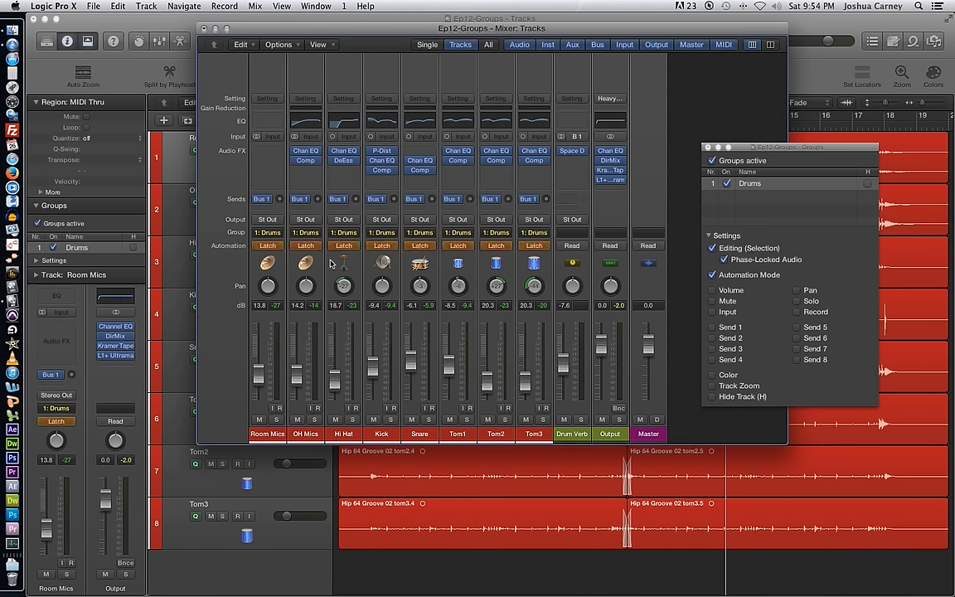
click(272, 245)
click(273, 245)
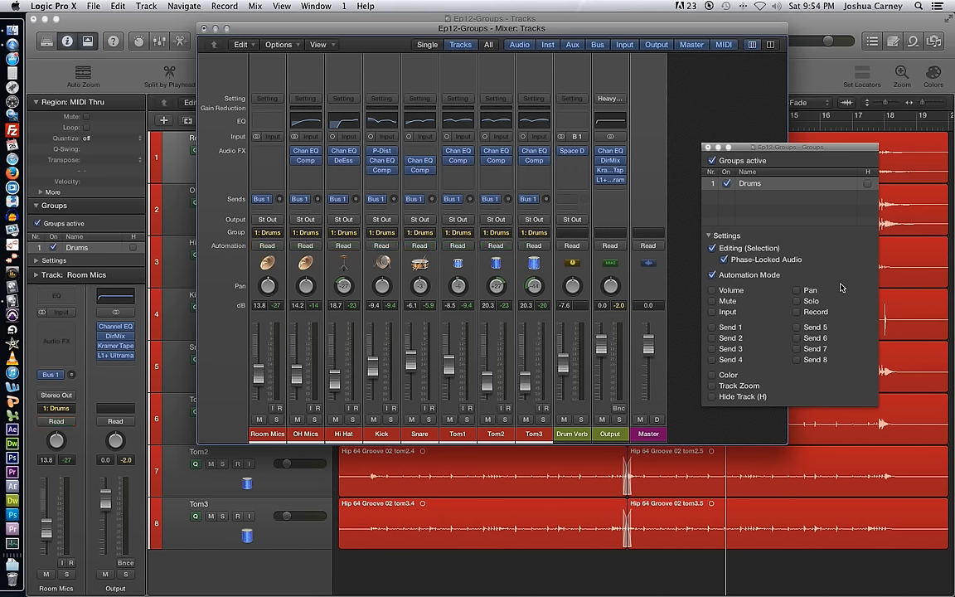
click(757, 276)
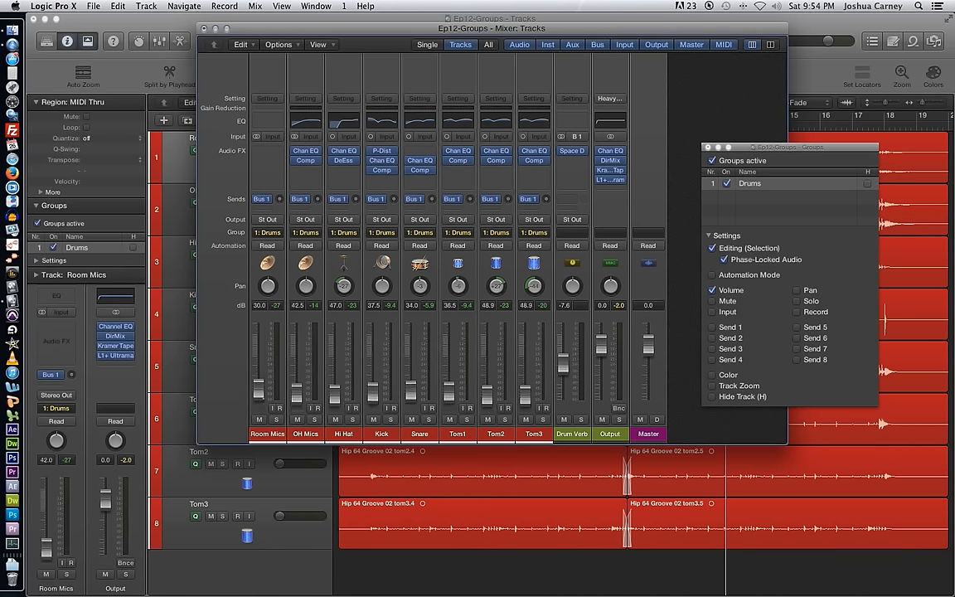
Step: Move all drum faders together, unlink Volume, and test a group-linked Mute on and off before unlinking it
mouse_move(259, 390)
mouse_down()
mouse_move(259, 369)
mouse_move(268, 380)
mouse_up()
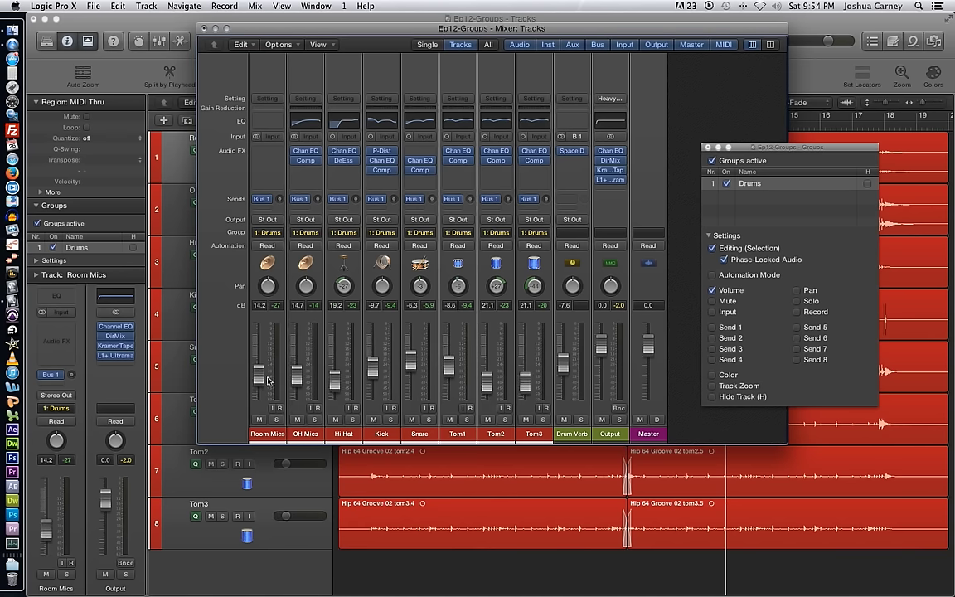
click(713, 290)
click(726, 302)
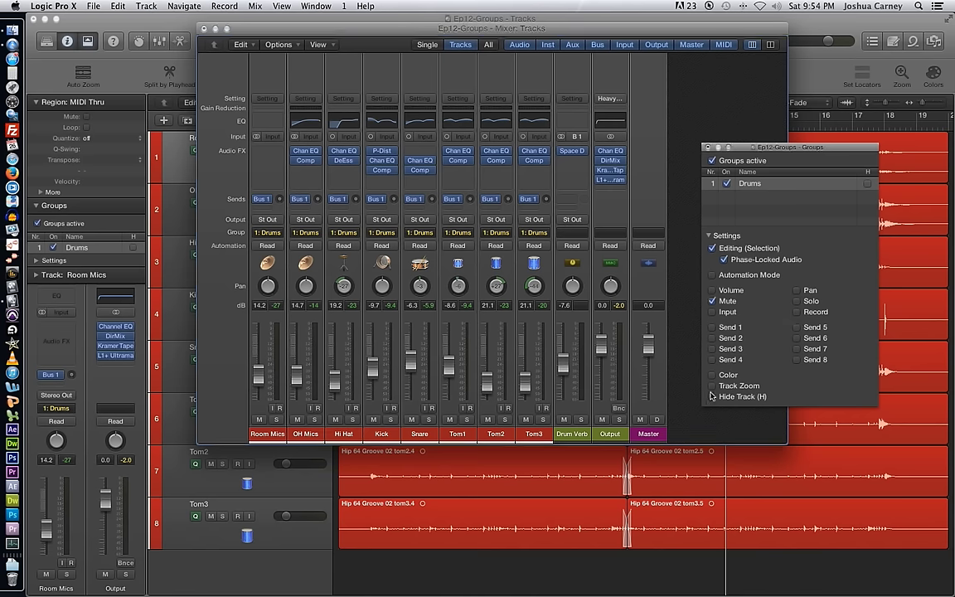
click(259, 421)
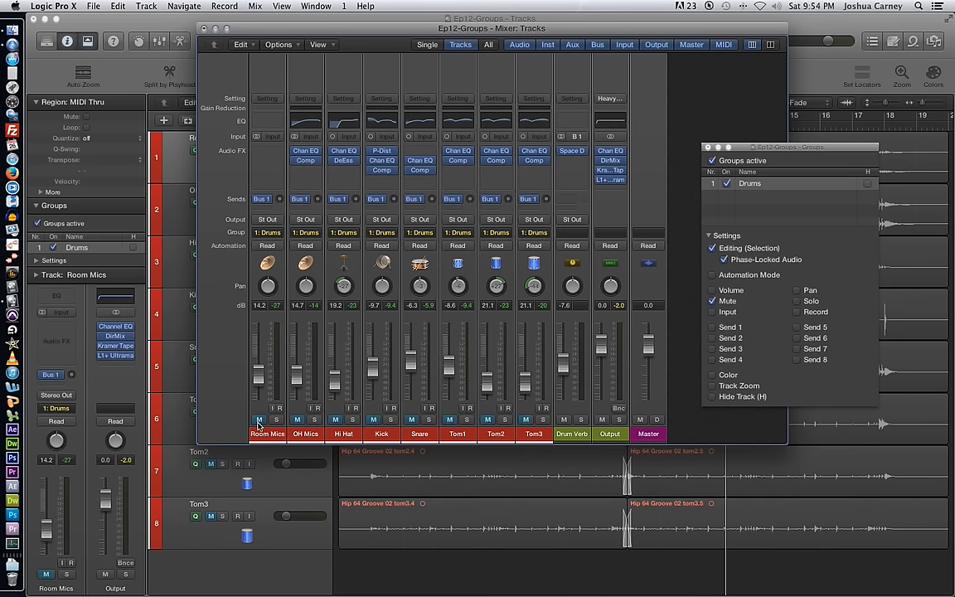
click(258, 421)
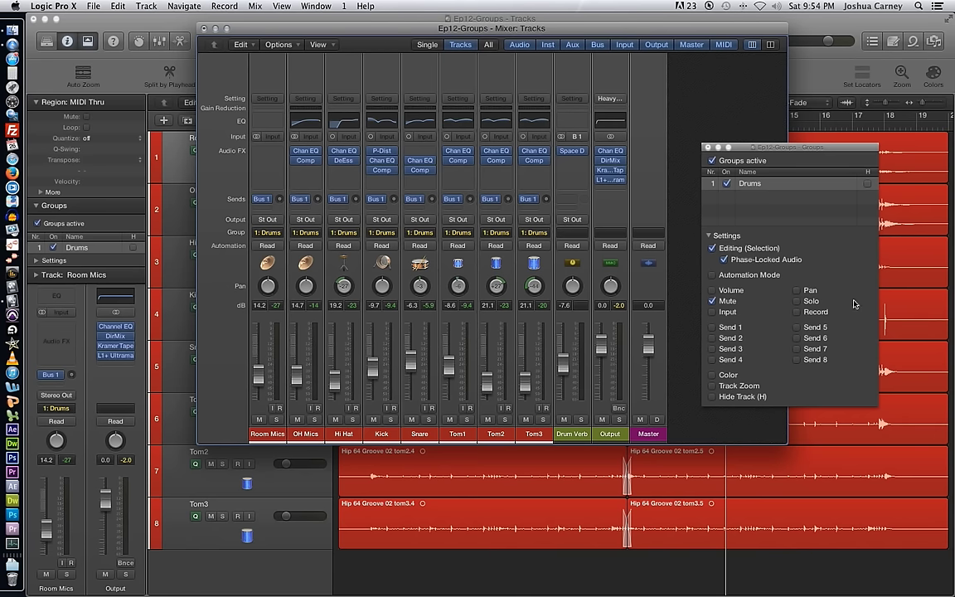
click(726, 301)
Step: Link Input in the Drums group, switch input monitoring on and off for all drums, then unlink it
click(727, 312)
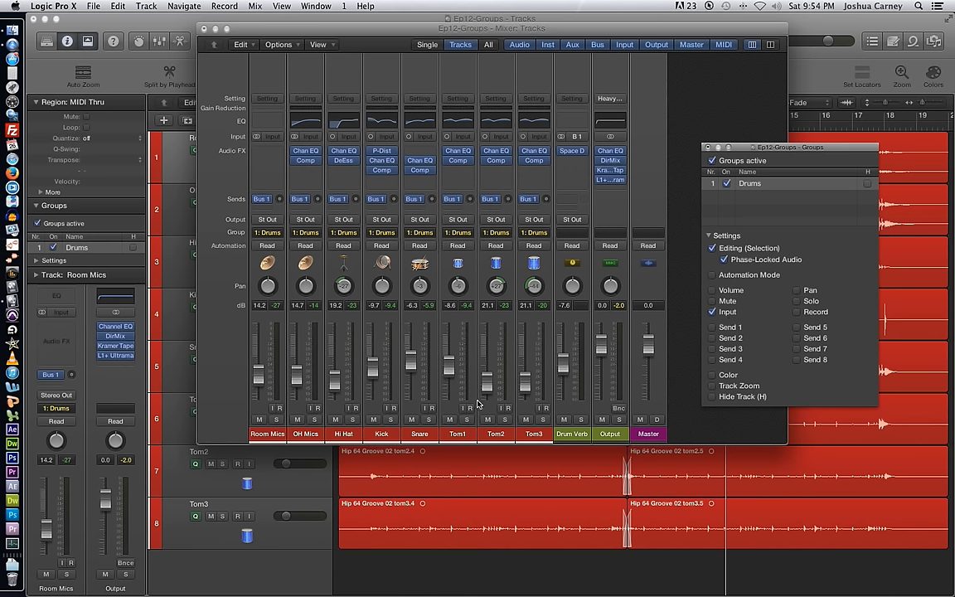
click(272, 409)
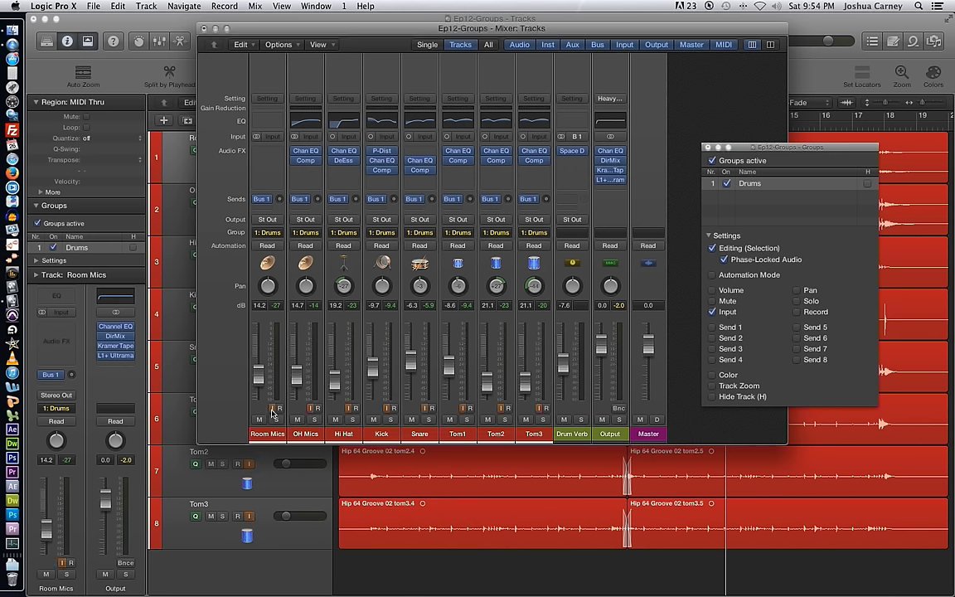
click(271, 409)
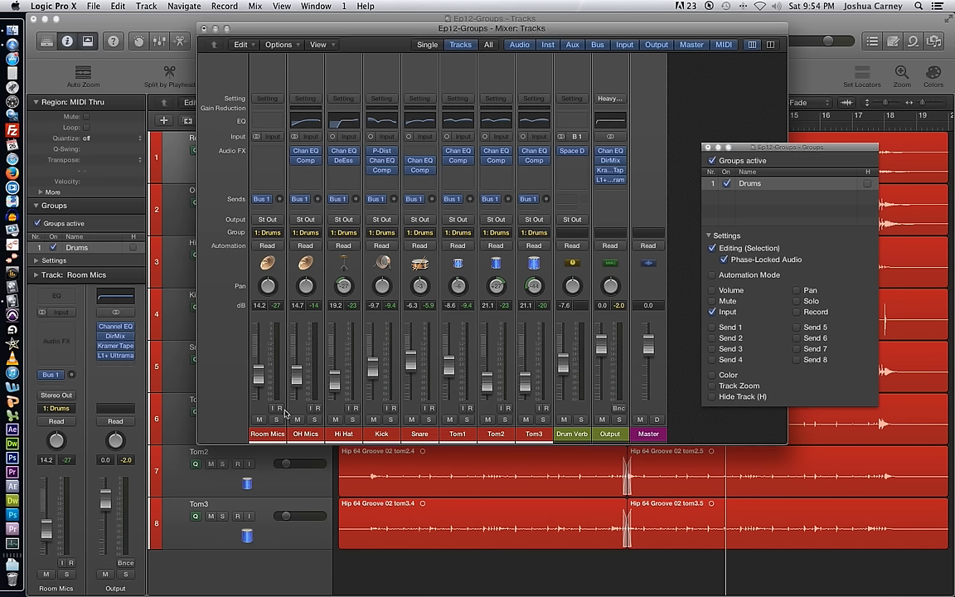
click(721, 311)
Step: Link Pan in the Drums group and swing all drum pans left and right, leaving Room Mics centred
click(798, 290)
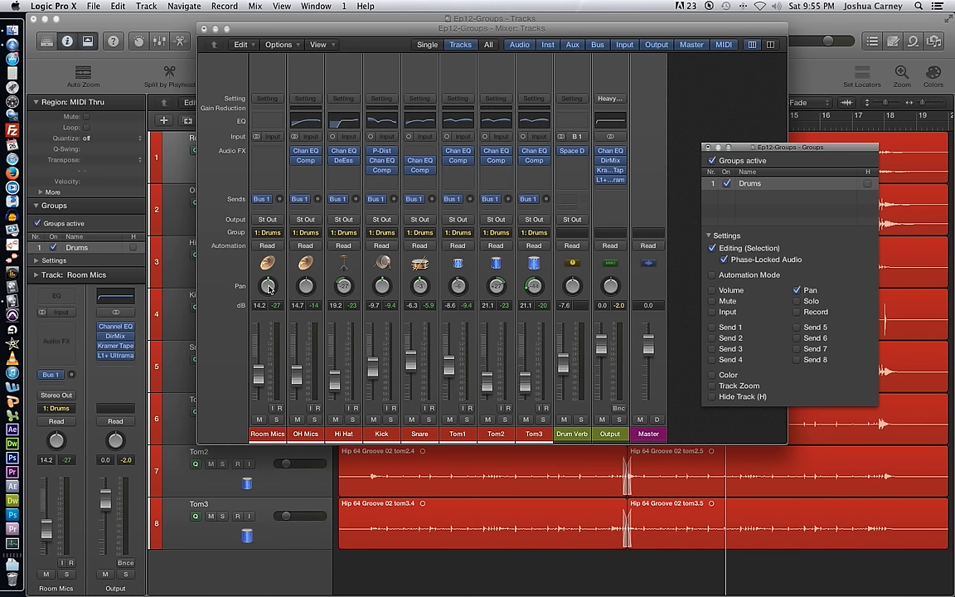
drag(267, 287, 267, 298)
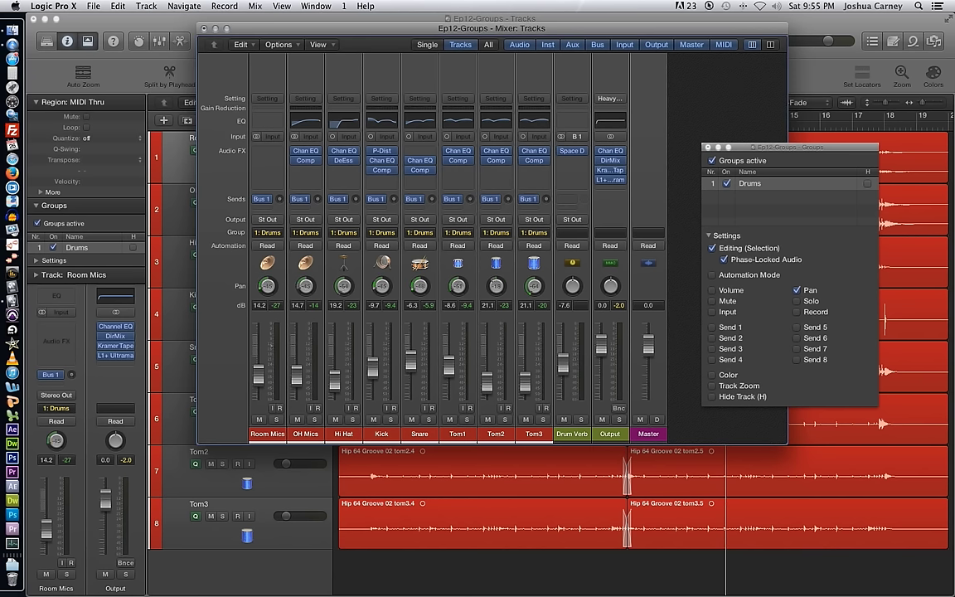
drag(267, 286, 267, 191)
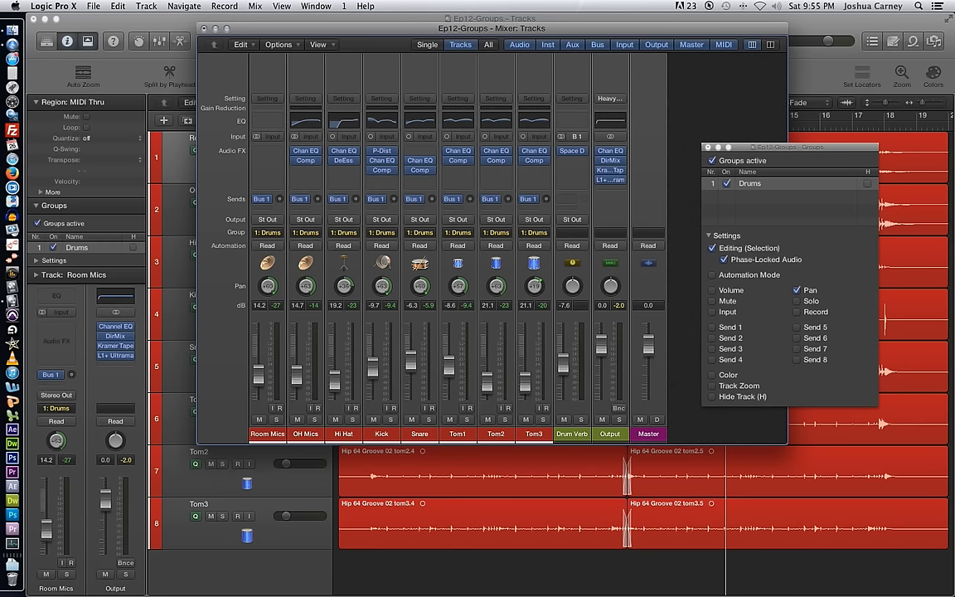
drag(267, 286, 267, 369)
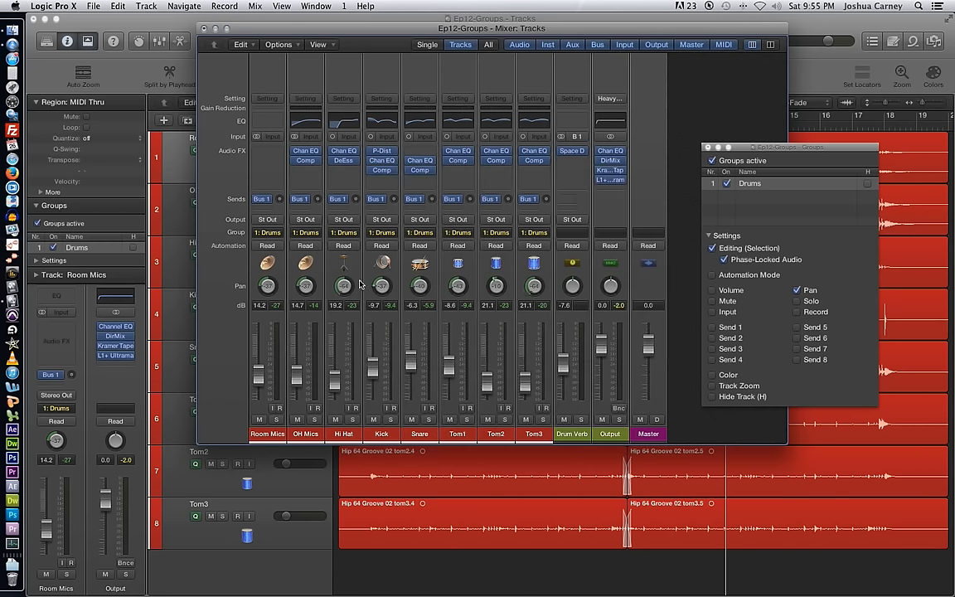
alt+click(267, 286)
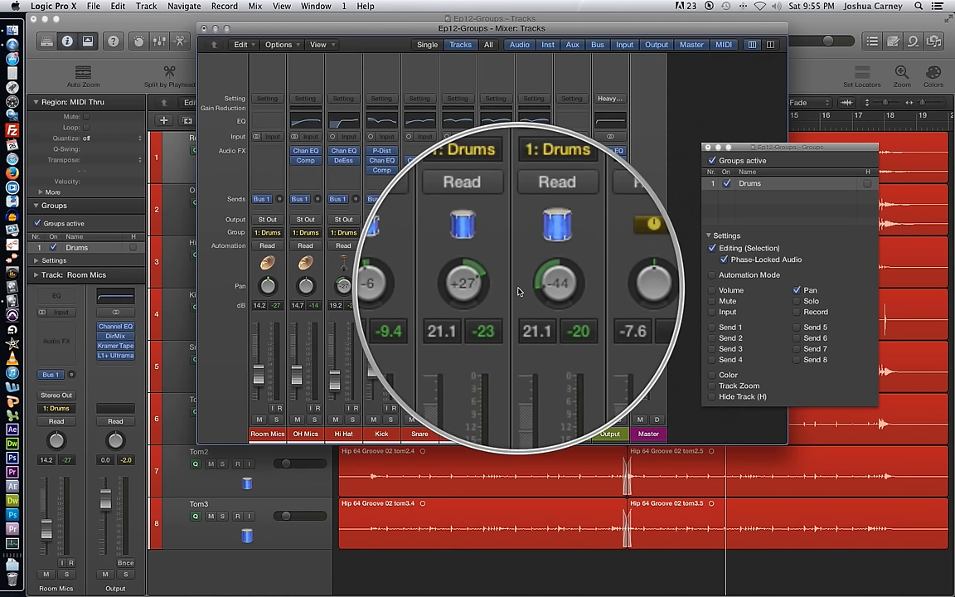
Step: Replace the group's Pan link with Solo, solo all drums at once, link Record, then unlink Solo
click(796, 290)
click(797, 301)
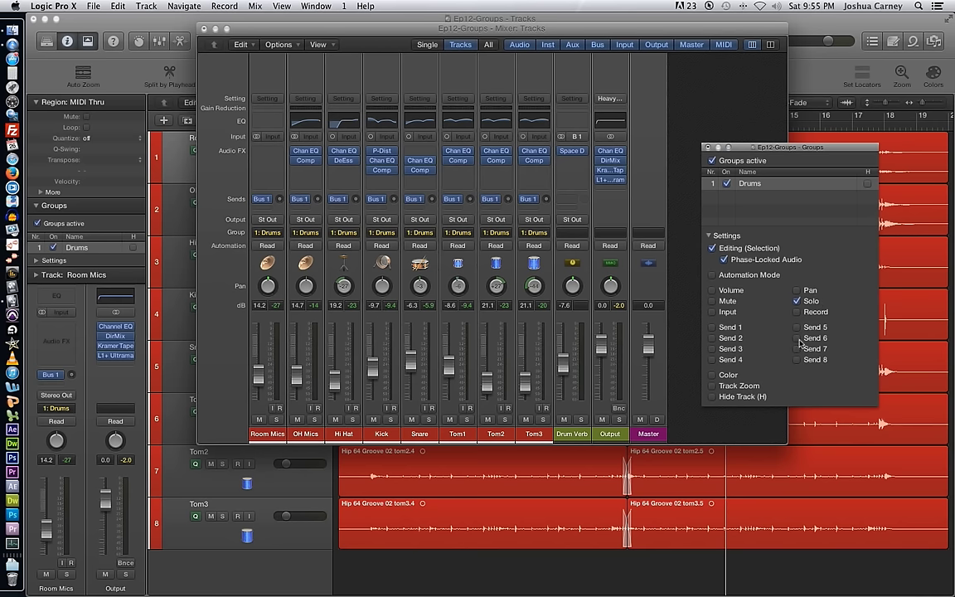
click(279, 420)
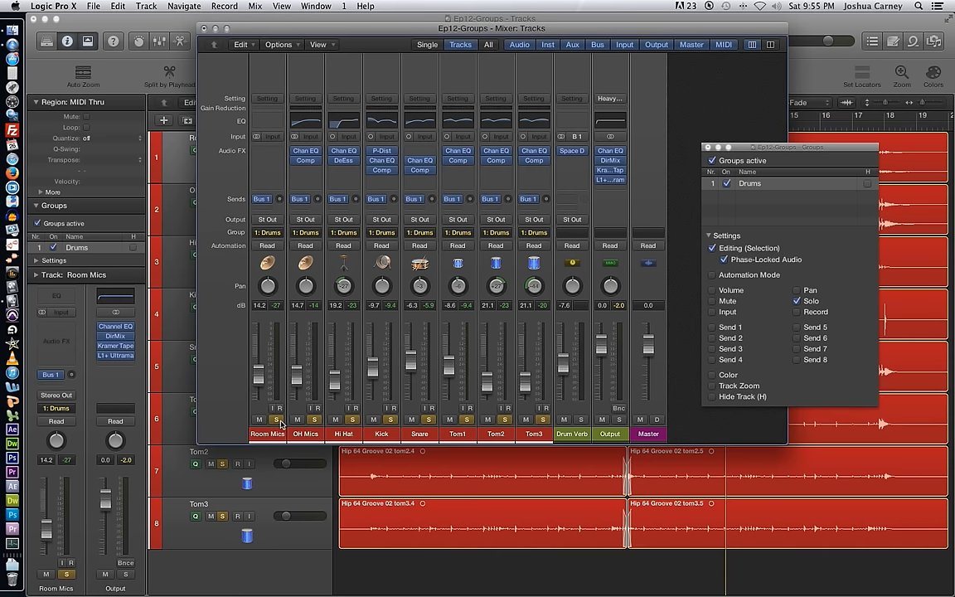
click(823, 314)
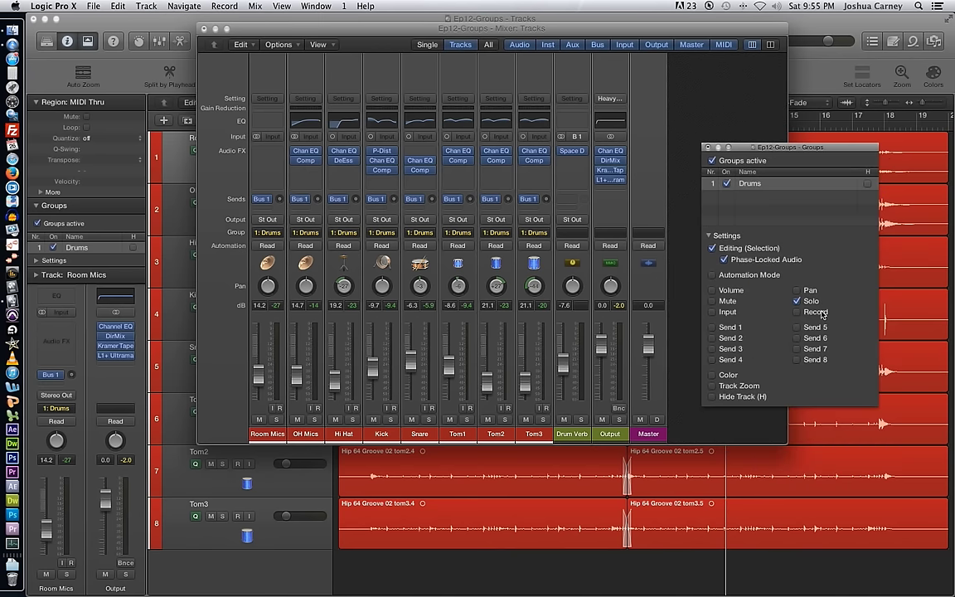
click(815, 303)
Step: Confirm Drum Verb's input is Bus 1, raise every drum's Bus 1 send to +3.9, then unlink Send 1
click(578, 136)
mouse_move(591, 176)
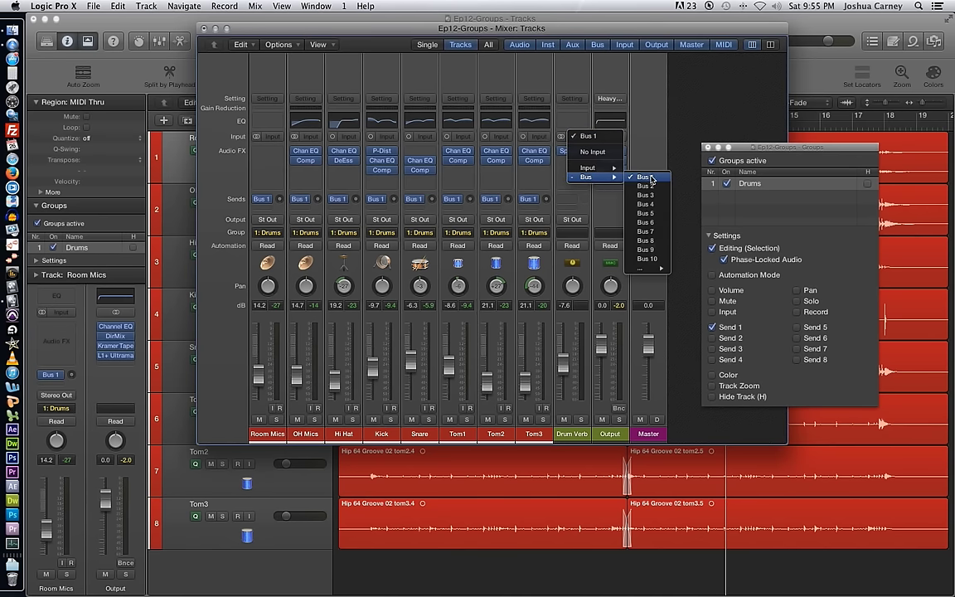
click(657, 133)
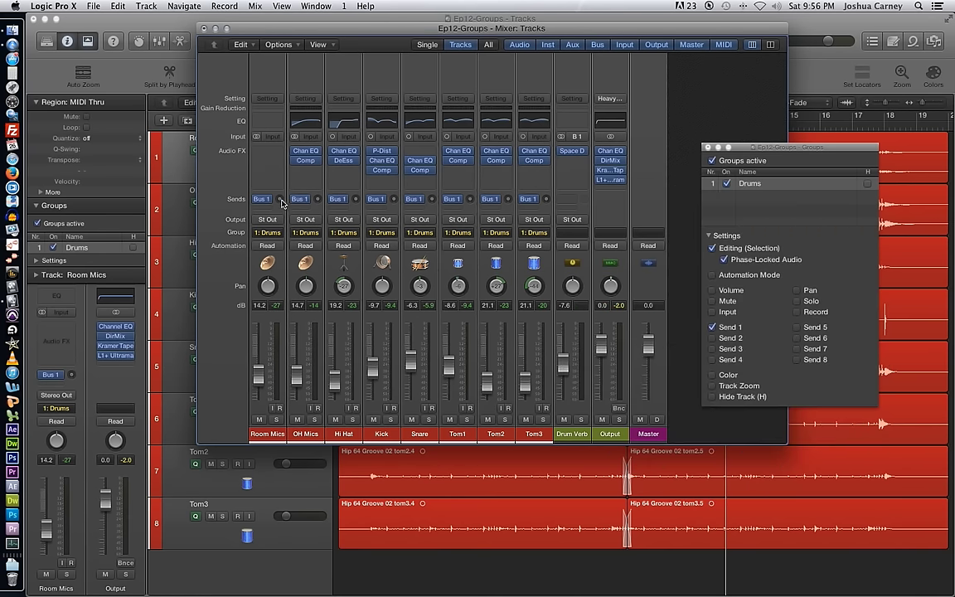
drag(281, 203, 279, 247)
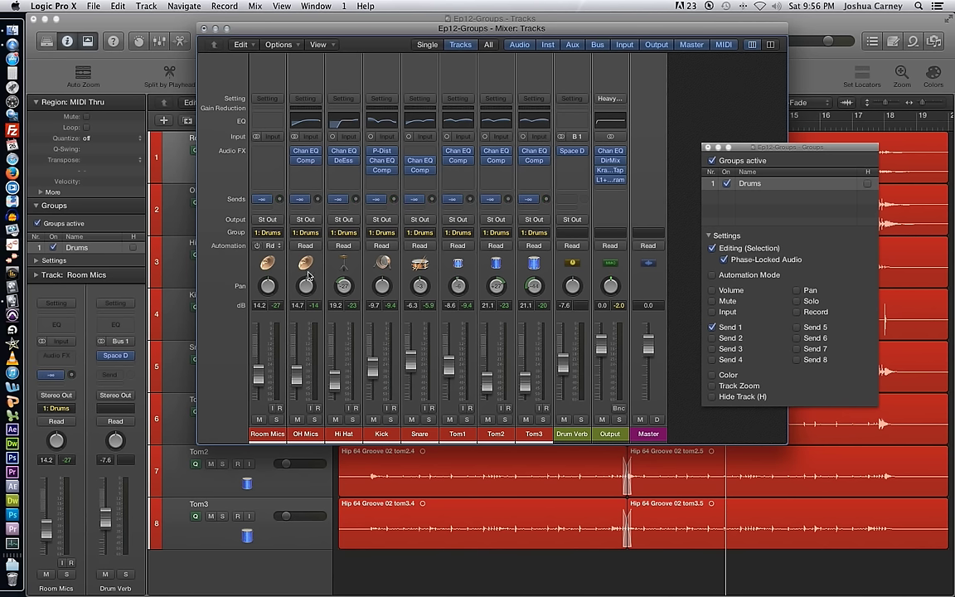
click(733, 328)
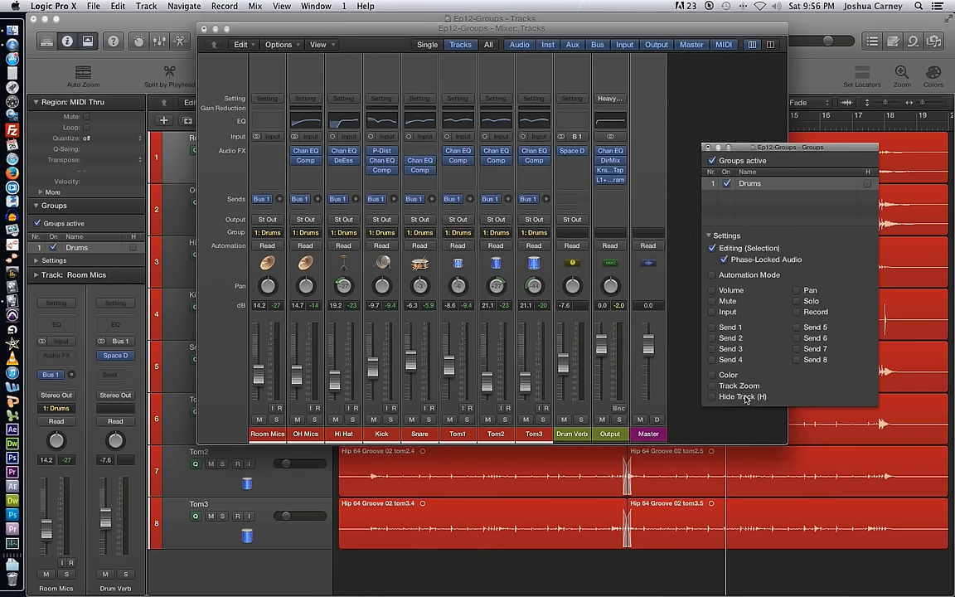
Step: Close the mixer, link Color in the Drums group, and place the Colors palette above the tracks
click(204, 29)
drag(726, 412, 535, 448)
click(540, 412)
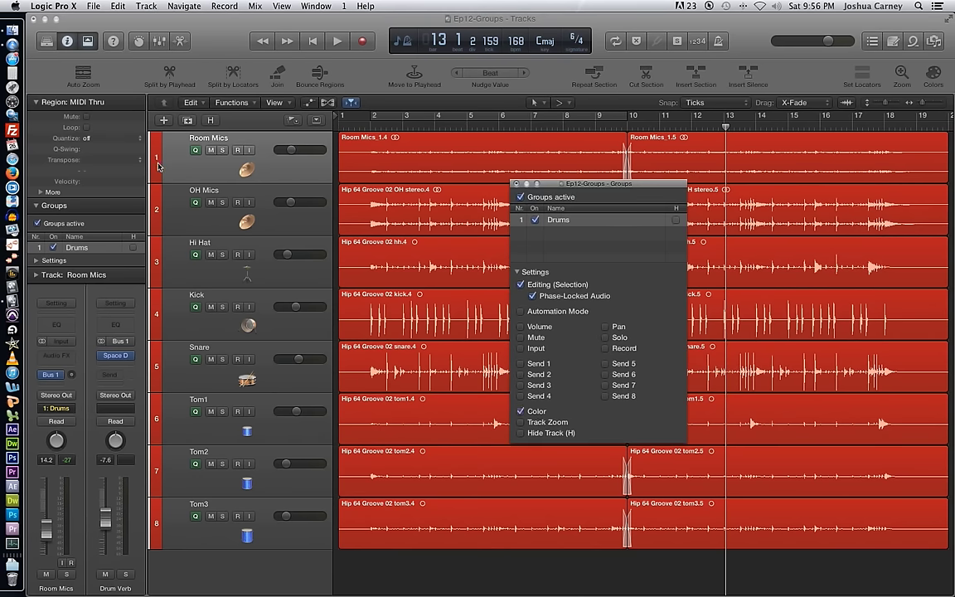
click(933, 72)
click(937, 74)
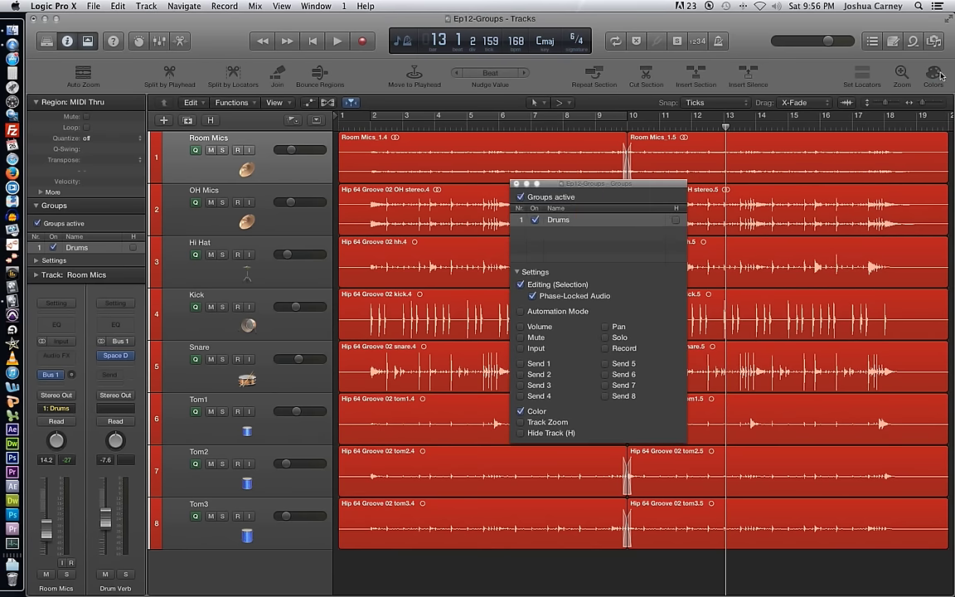
click(937, 74)
drag(518, 192, 643, 98)
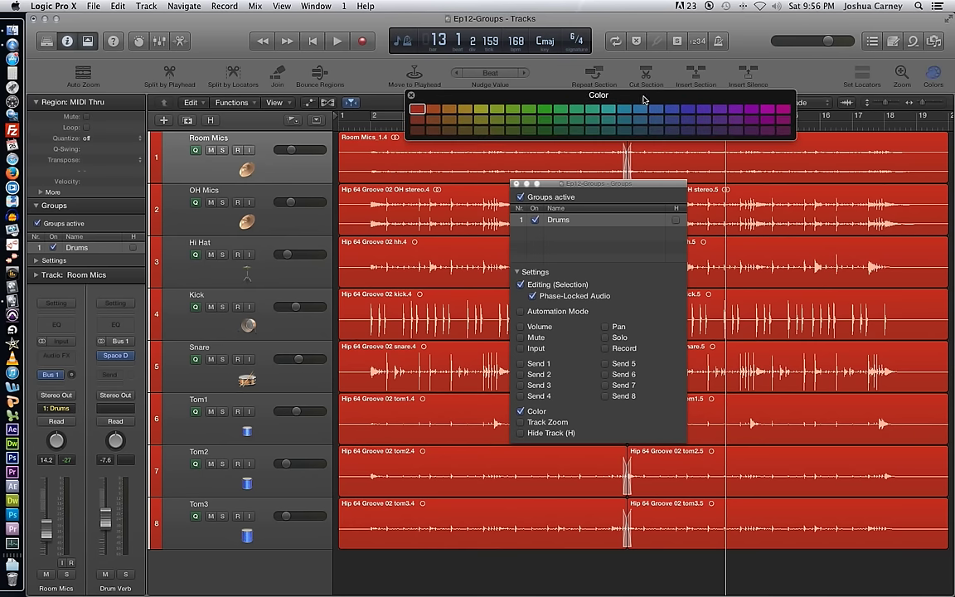
Step: Recolour all drum tracks together, trying teal-green and others before settling on purple
click(445, 109)
click(590, 109)
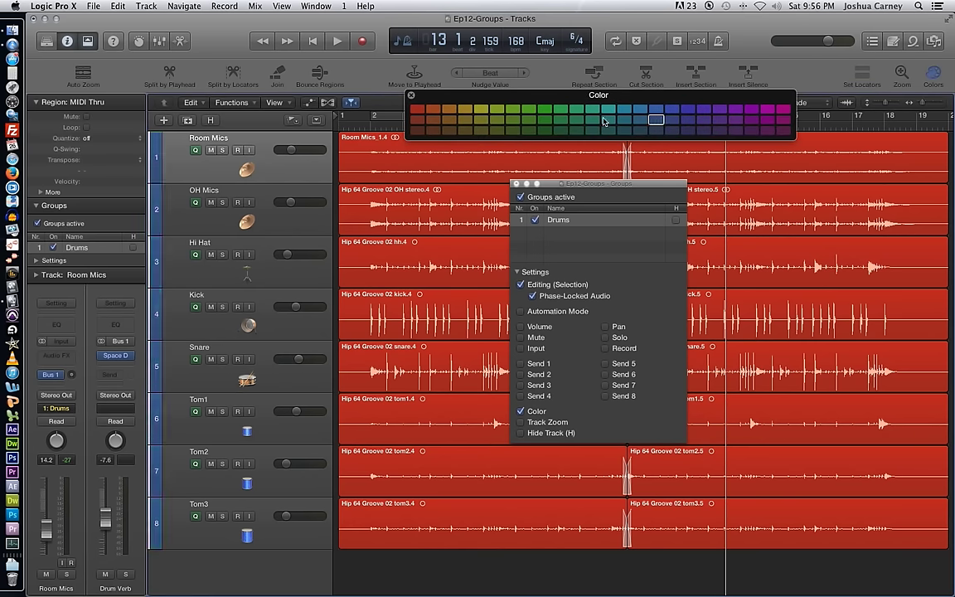
click(577, 119)
click(448, 109)
click(577, 119)
click(720, 118)
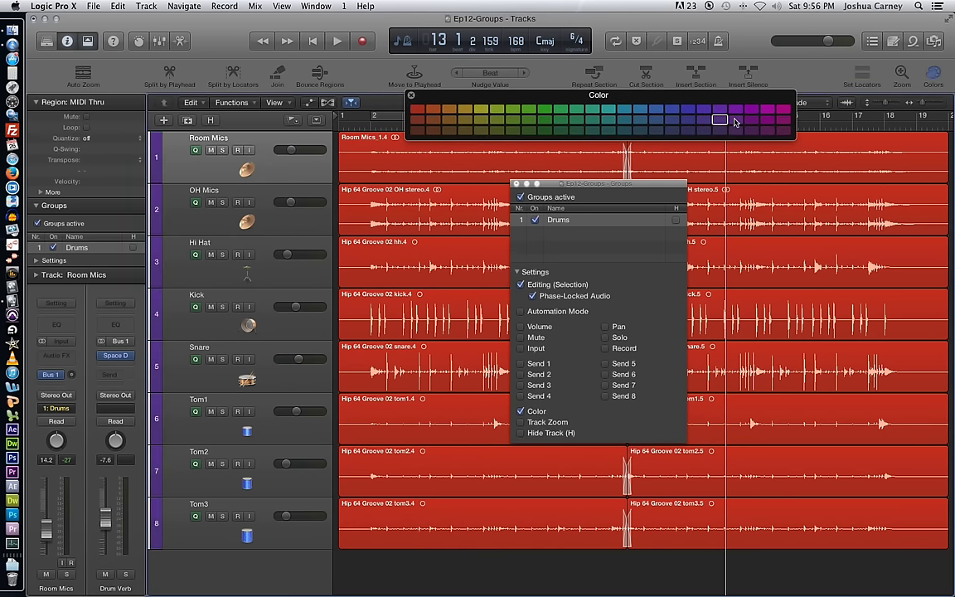
Step: Select every drum region and recolour them through gold, blue, violet, purple and bright green to olive green
drag(842, 537, 307, 117)
click(417, 109)
click(462, 119)
click(674, 109)
click(724, 109)
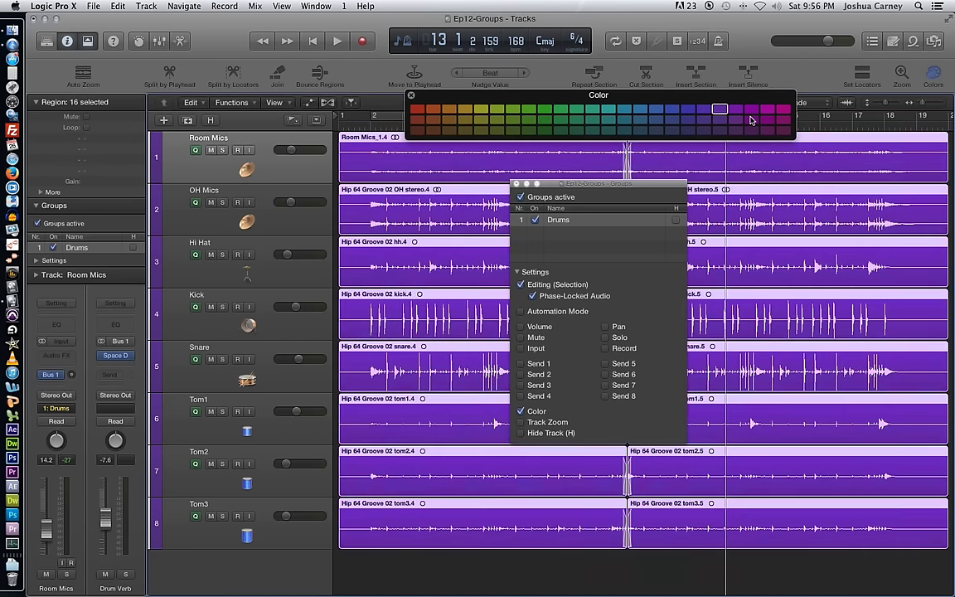
click(751, 118)
click(511, 118)
click(496, 119)
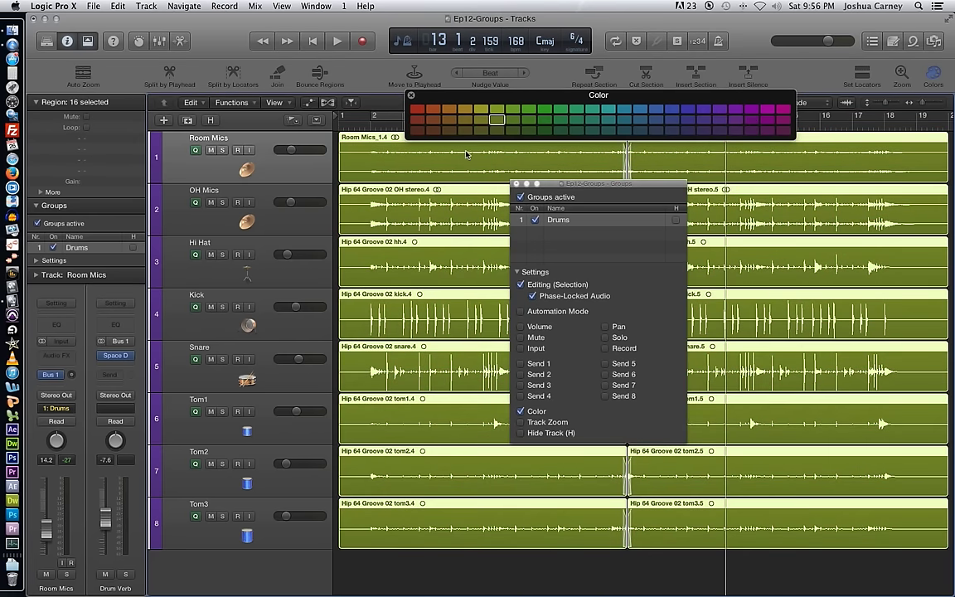
Step: Cycle the drum tracks through violet, magenta and green, ending on red, then make all 16 regions red
right_click(157, 155)
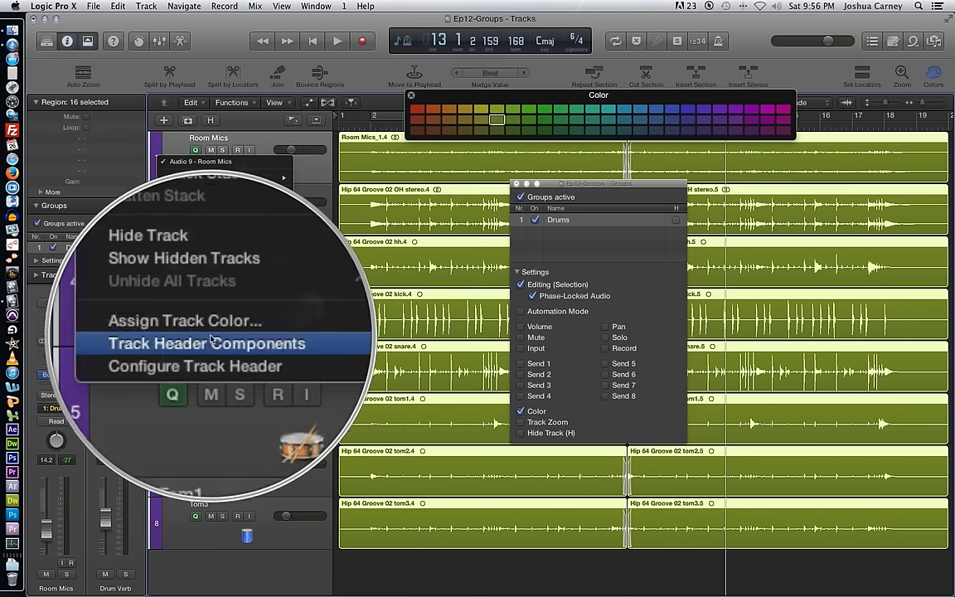
click(211, 331)
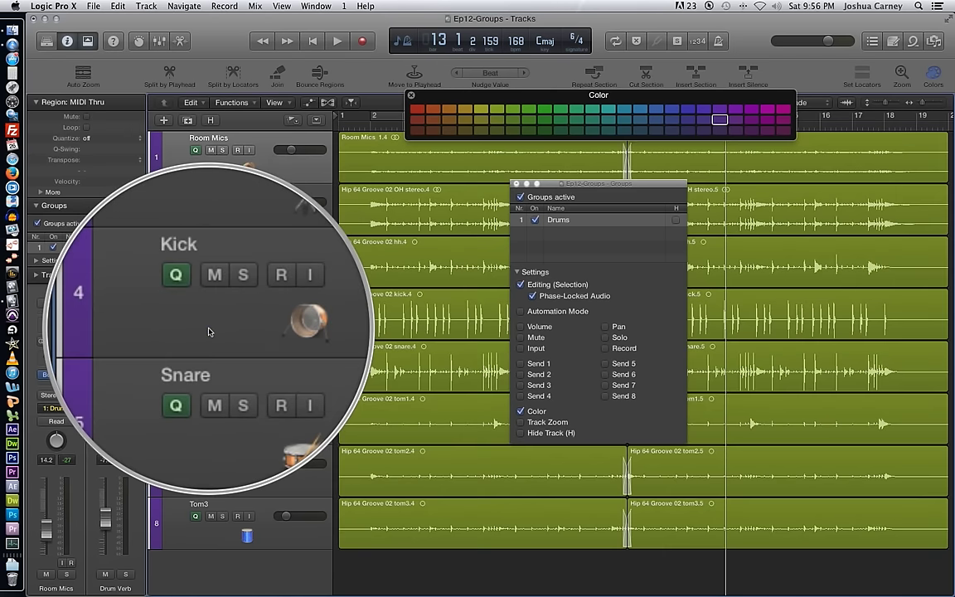
click(480, 109)
click(640, 108)
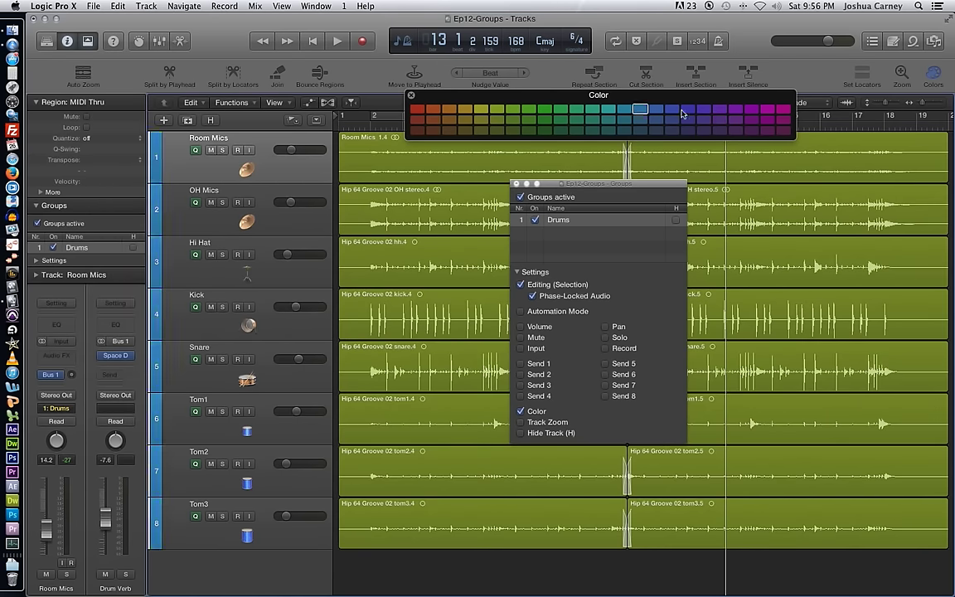
click(703, 108)
click(779, 111)
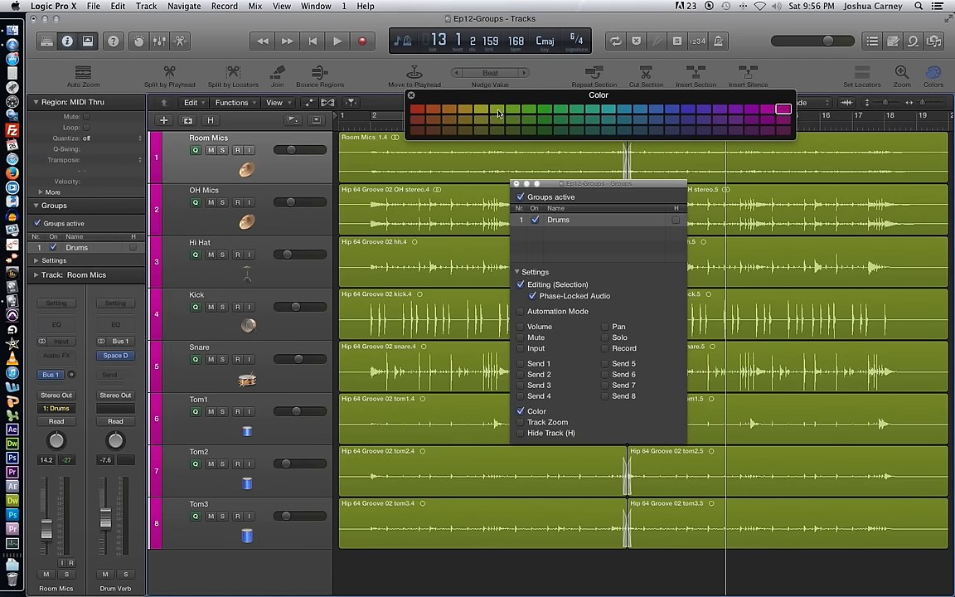
click(418, 110)
click(418, 120)
click(528, 119)
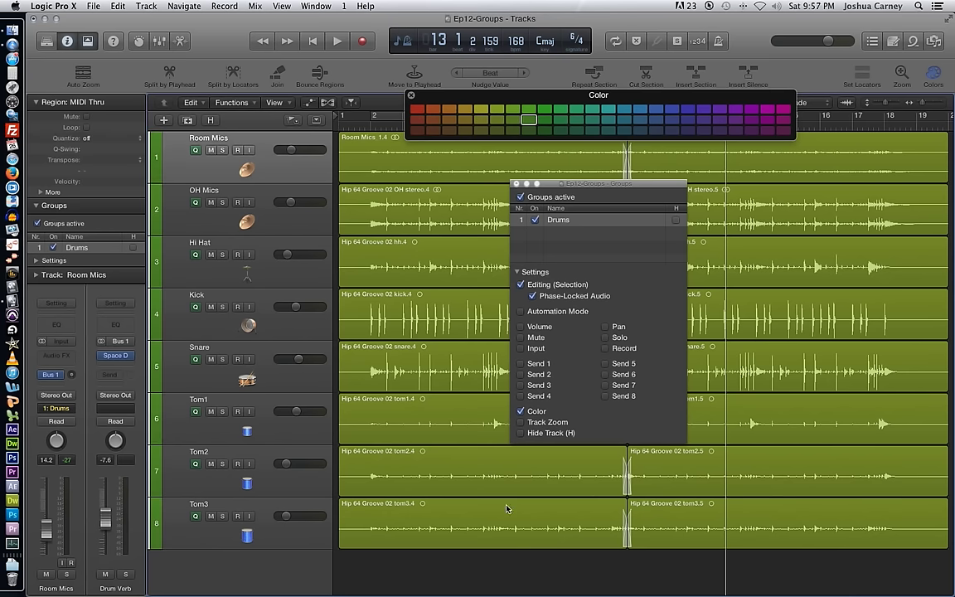
click(418, 109)
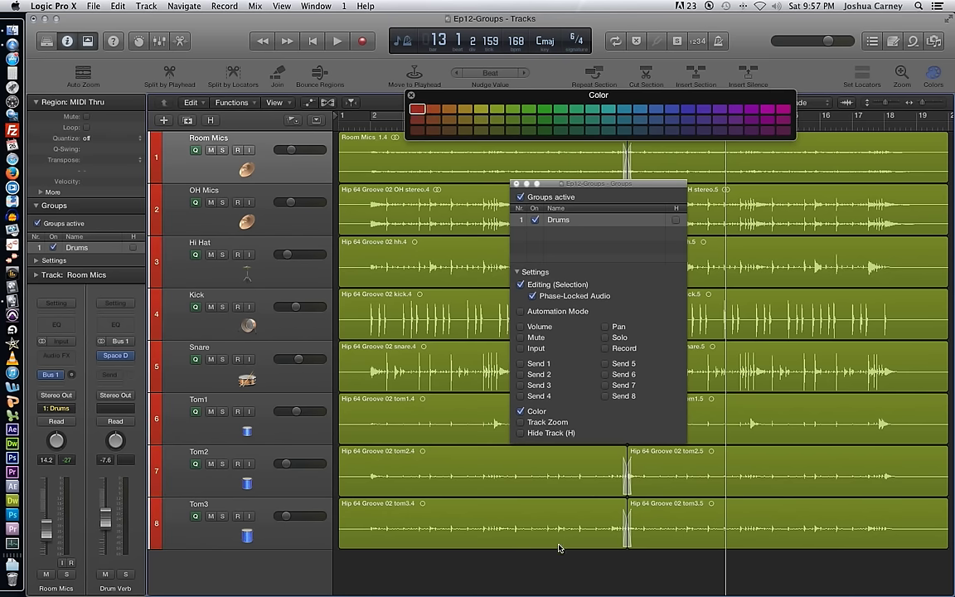
drag(653, 565, 580, 132)
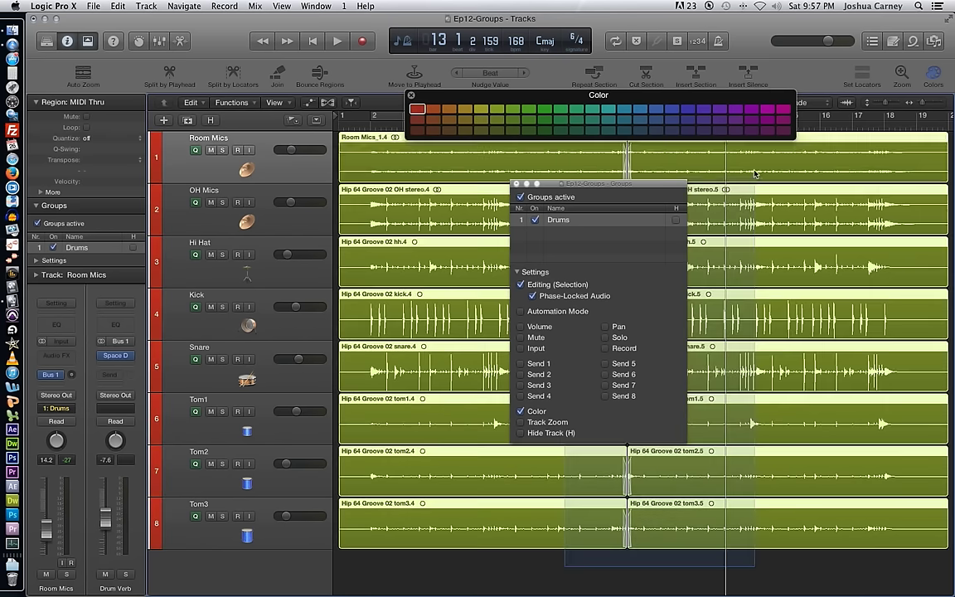
click(418, 109)
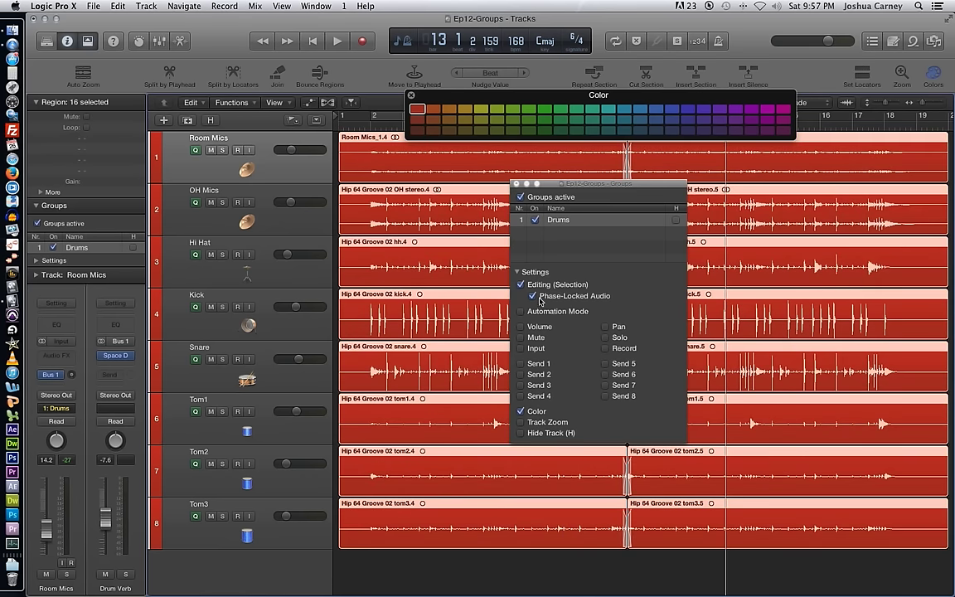
Step: Switch the group link from Color to Track Zoom, shrink all eight drum tracks, then link Hide Track
click(539, 413)
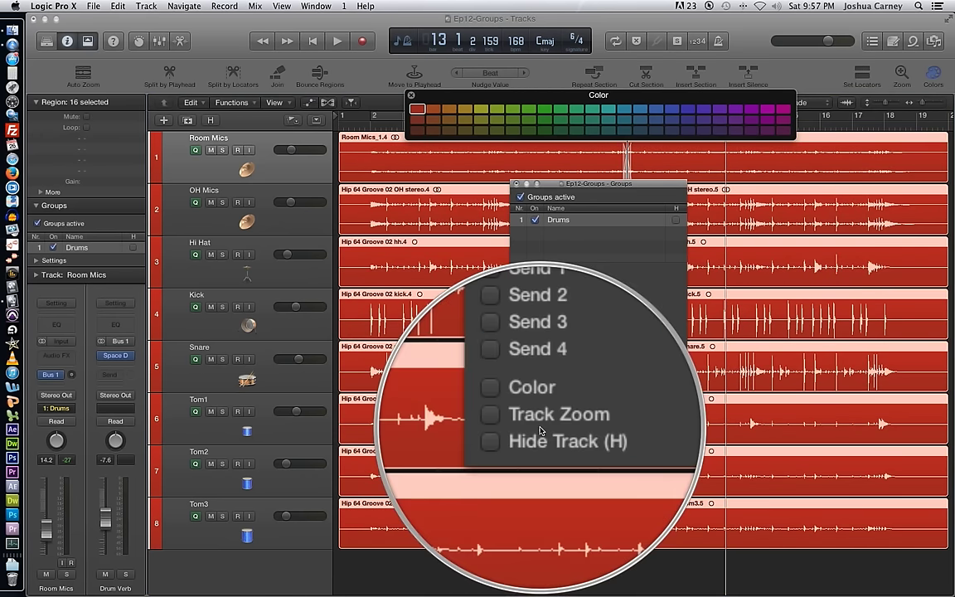
click(540, 427)
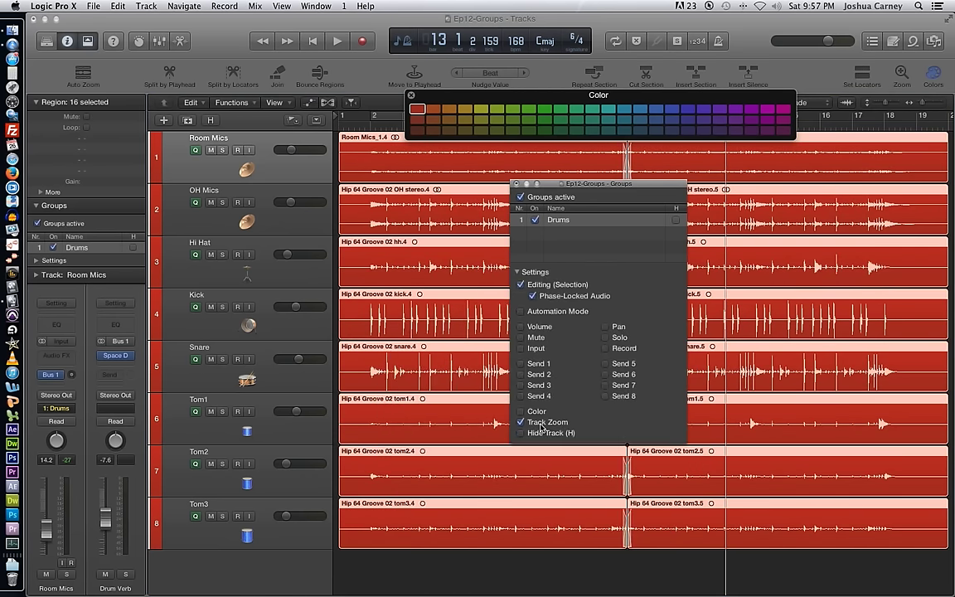
click(412, 97)
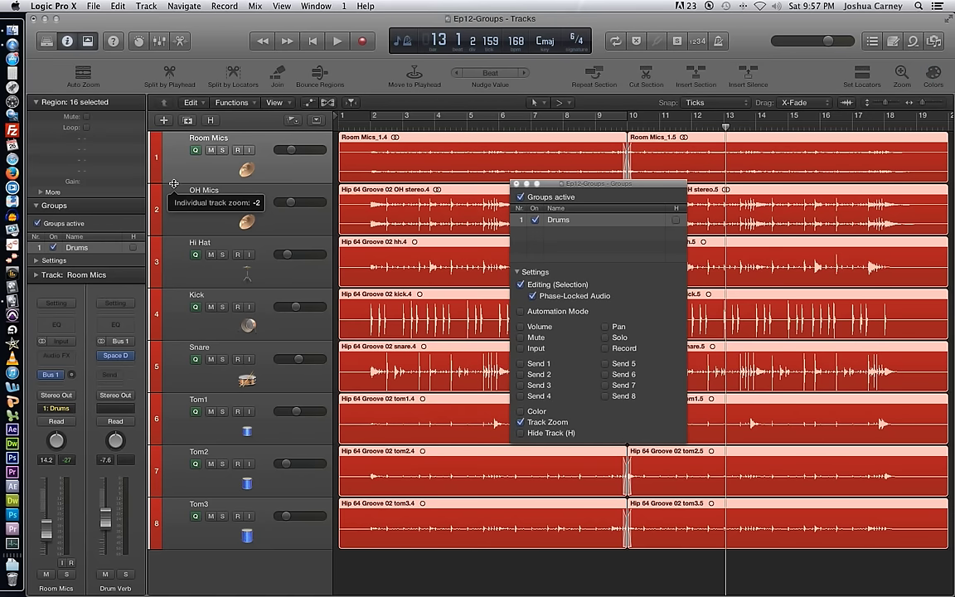
drag(174, 184, 178, 146)
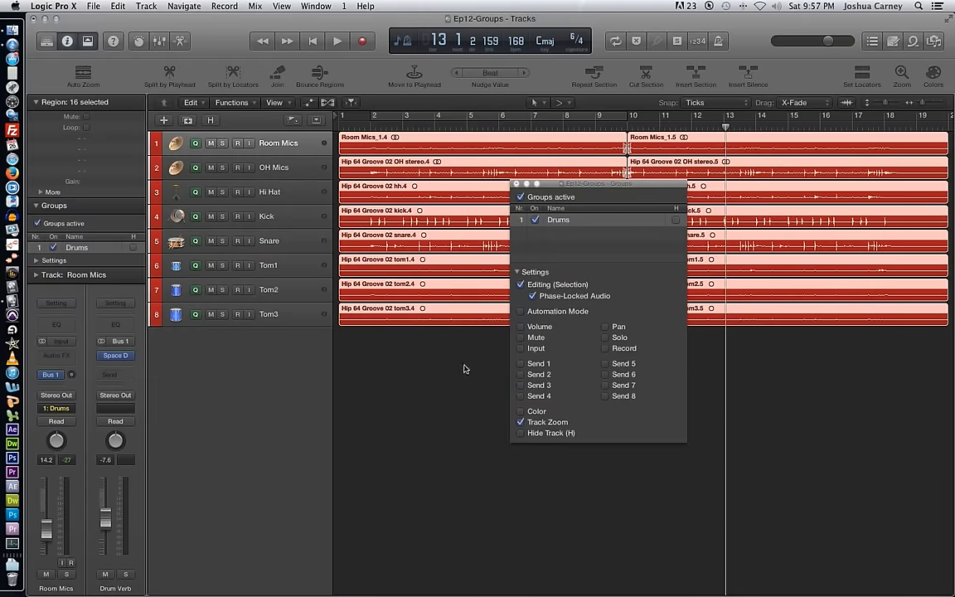
click(547, 434)
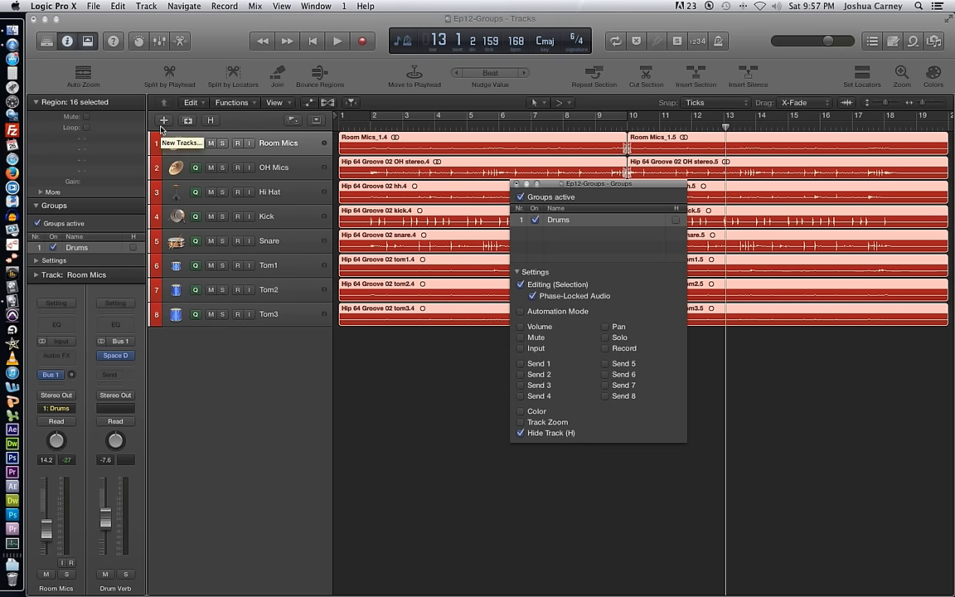
click(149, 6)
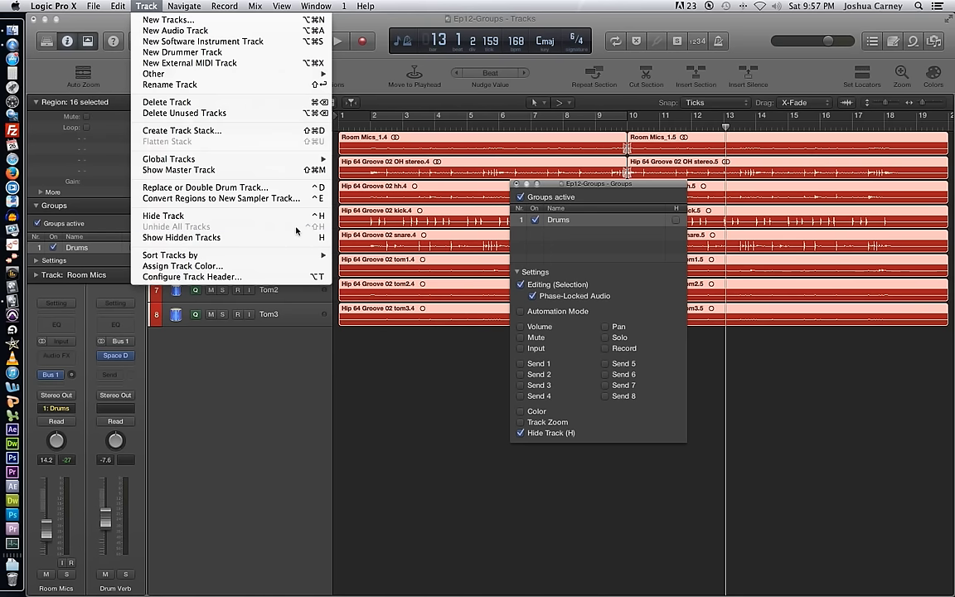
click(272, 412)
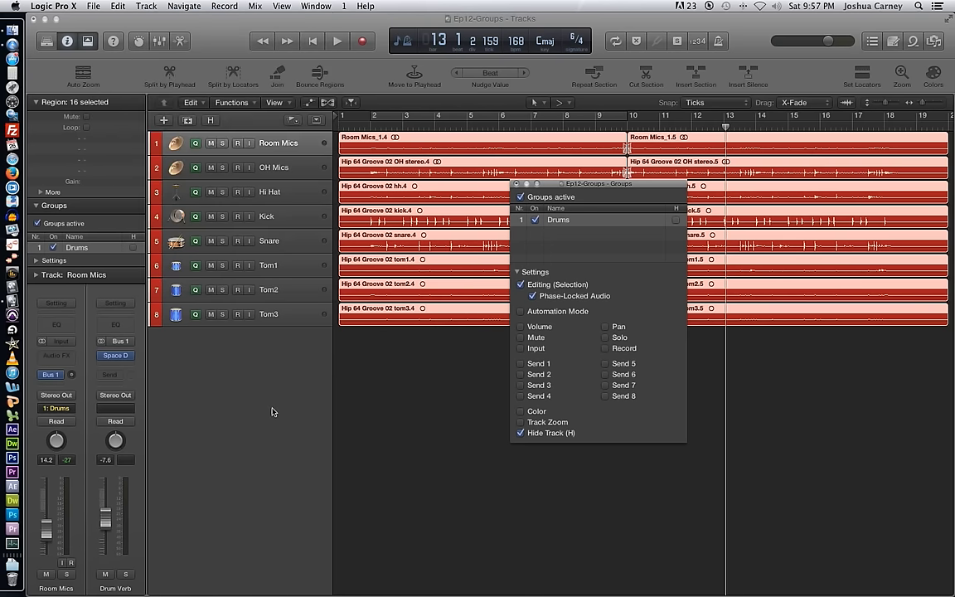
key(h)
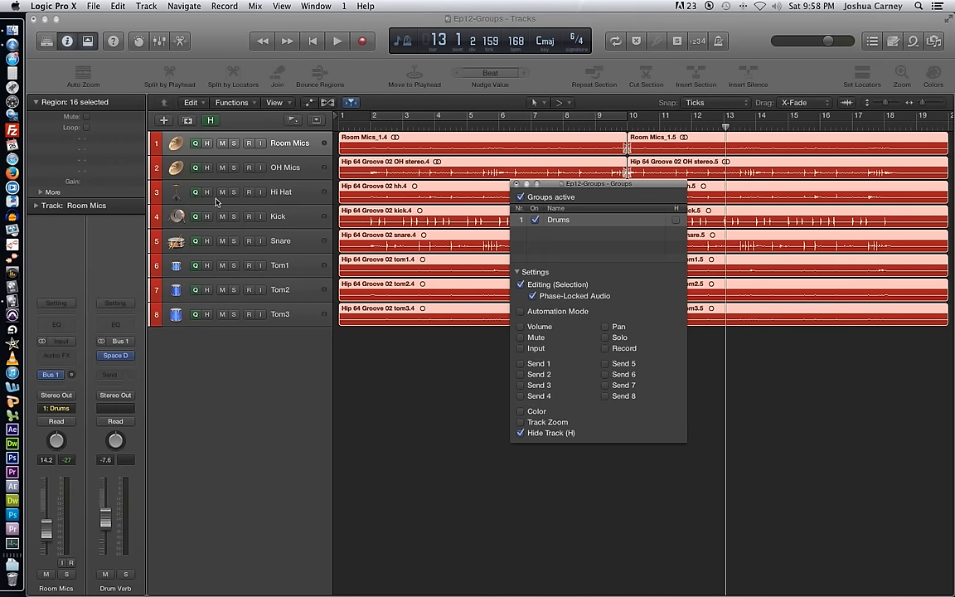
click(209, 146)
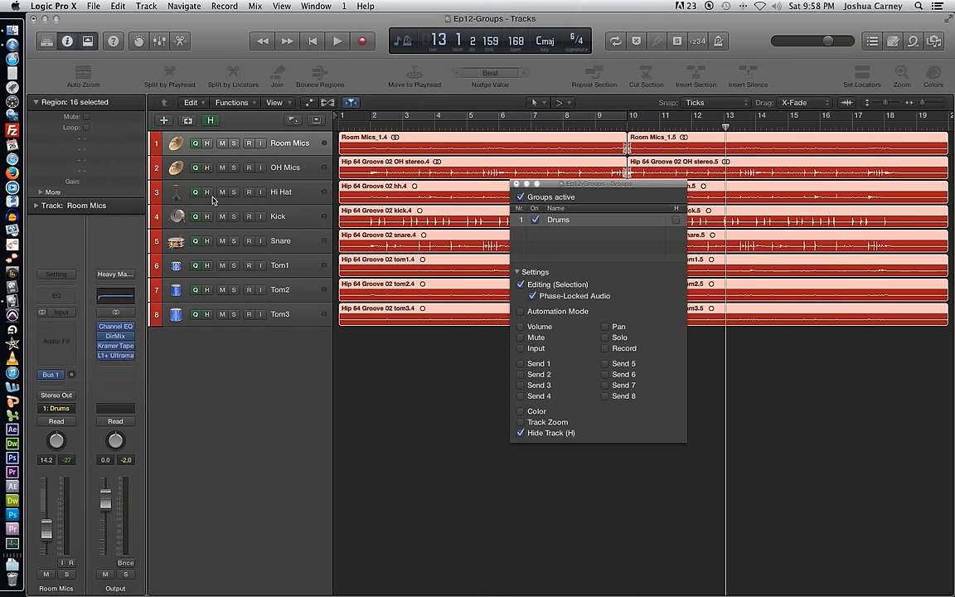
click(211, 120)
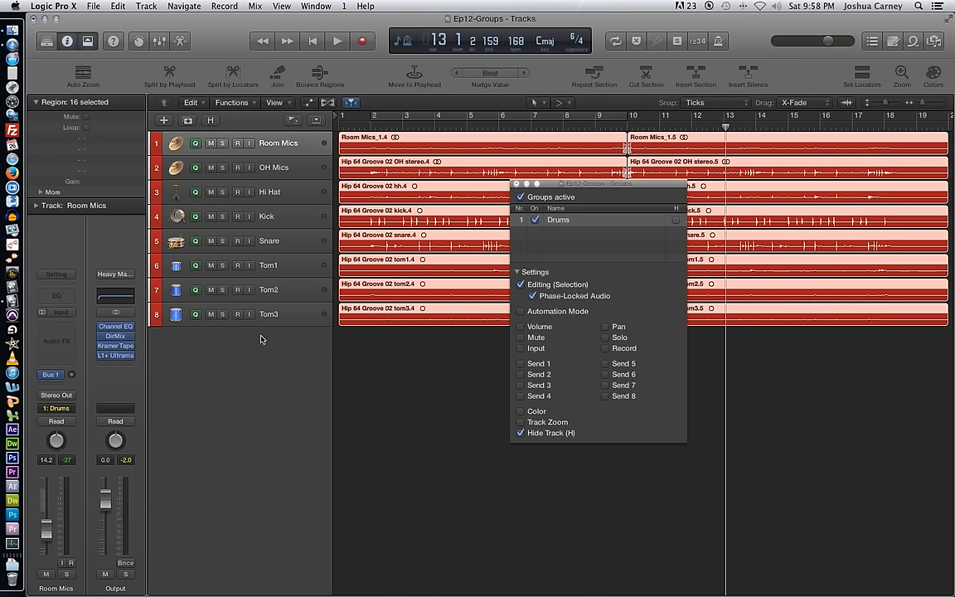
click(211, 120)
Step: Drag the Groups window down and to the left, off the upper drum regions
drag(617, 184, 510, 278)
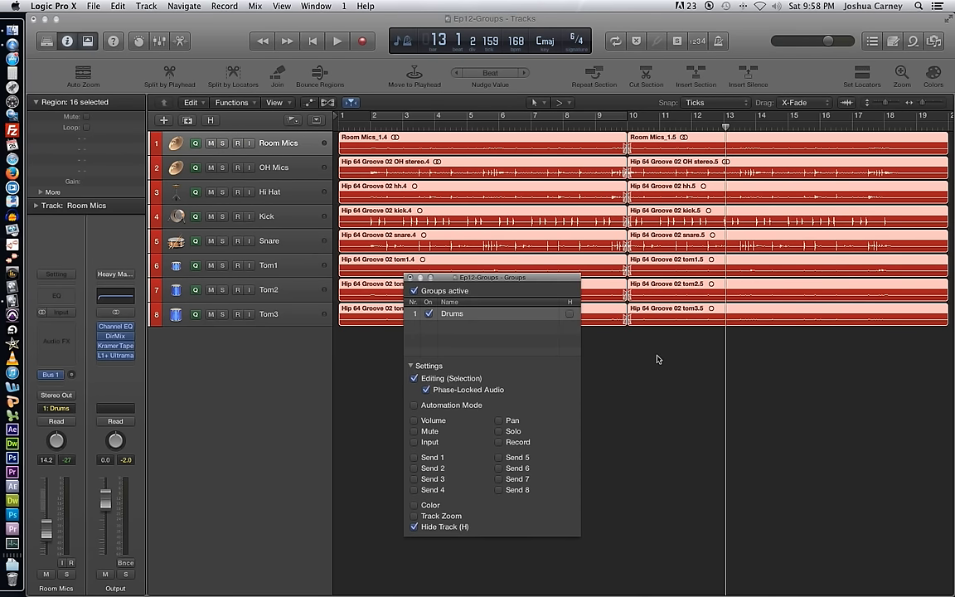